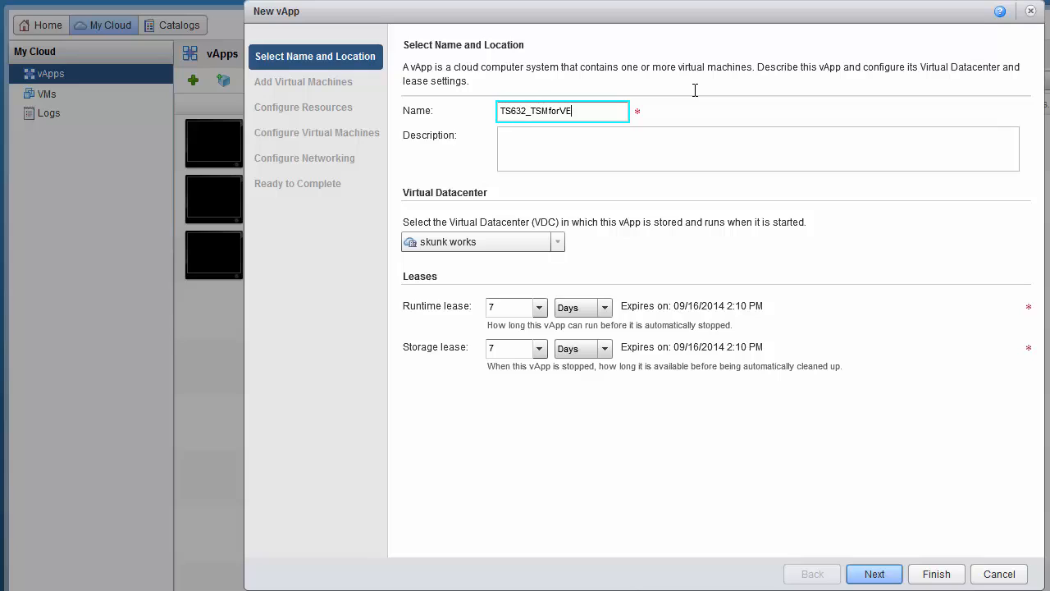
# Step: Describe the vApp as 'TS632 lab environment' and create it without any virtual machines
pyautogui.click(733, 142)
pyautogui.write('TS')
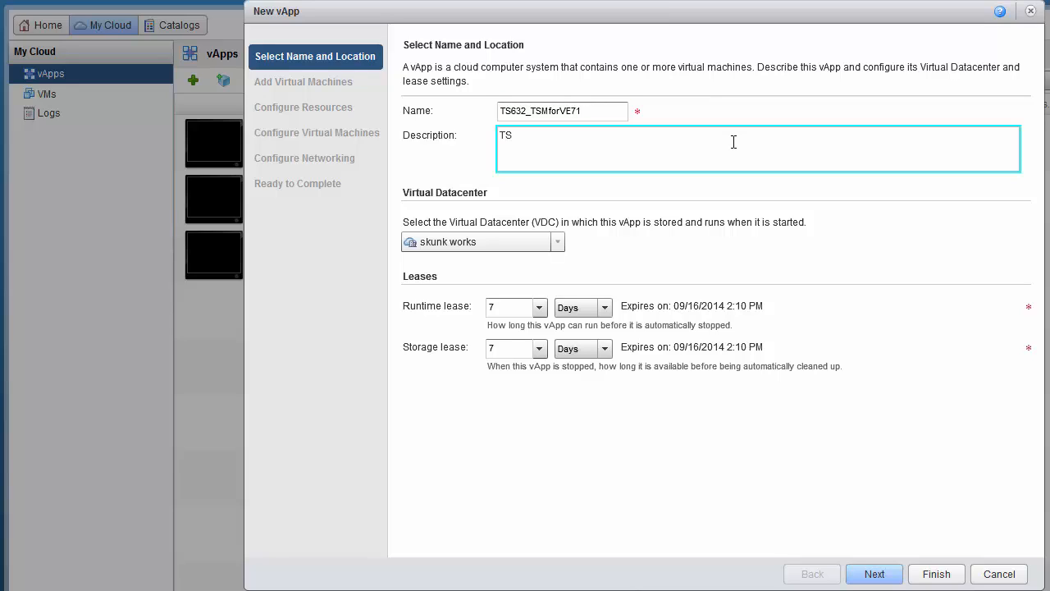
pyautogui.write('632 lab environment')
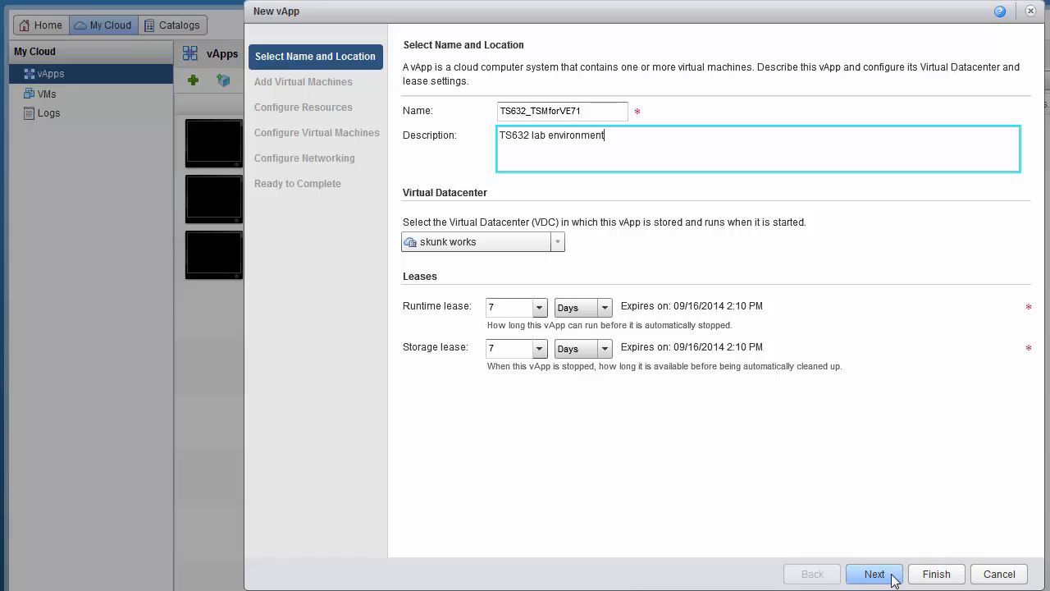
pyautogui.click(893, 576)
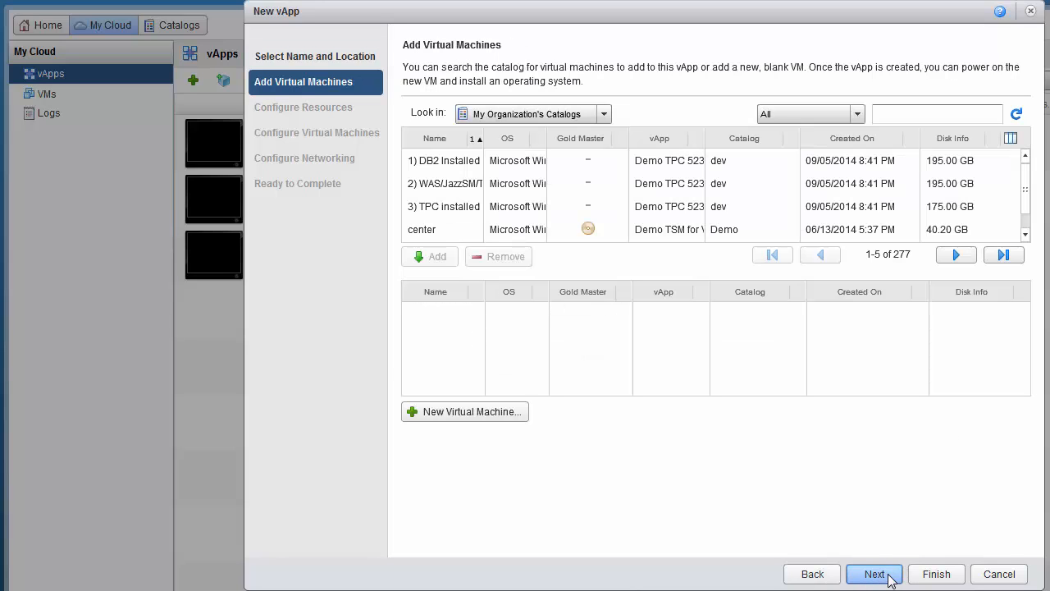
pyautogui.click(940, 576)
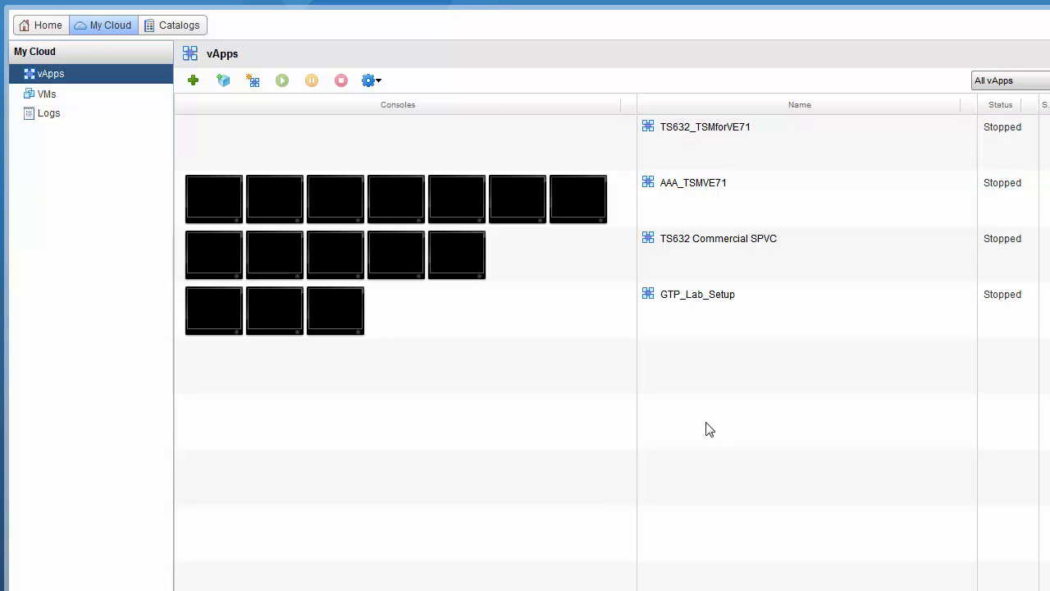
# Step: Open the TS632_TSMforVE71 vApp and start a new vApp network via Add Network
pyautogui.click(819, 153)
pyautogui.doubleClick(819, 153)
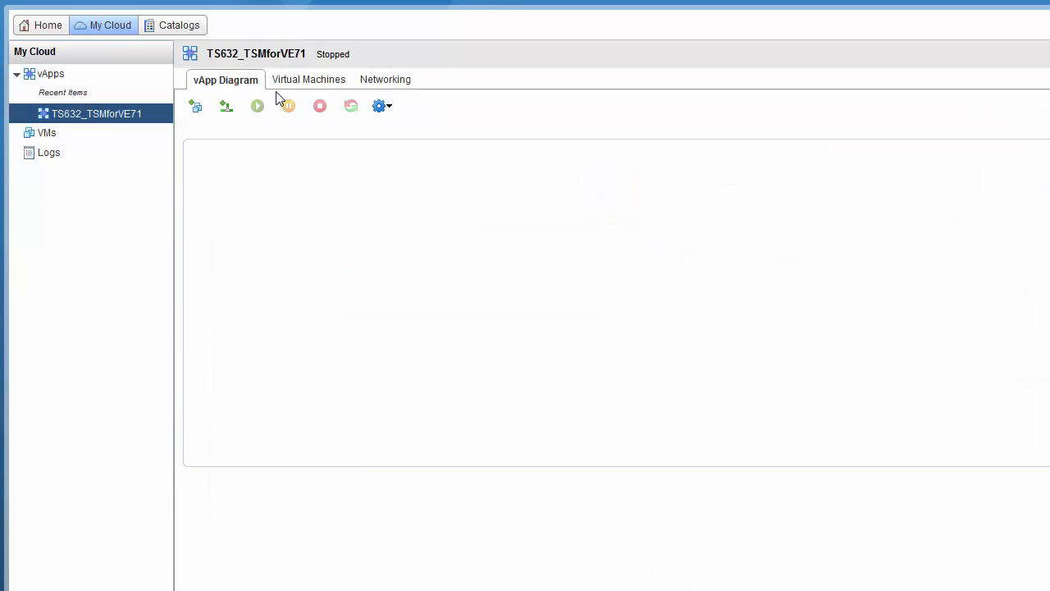
pyautogui.click(383, 108)
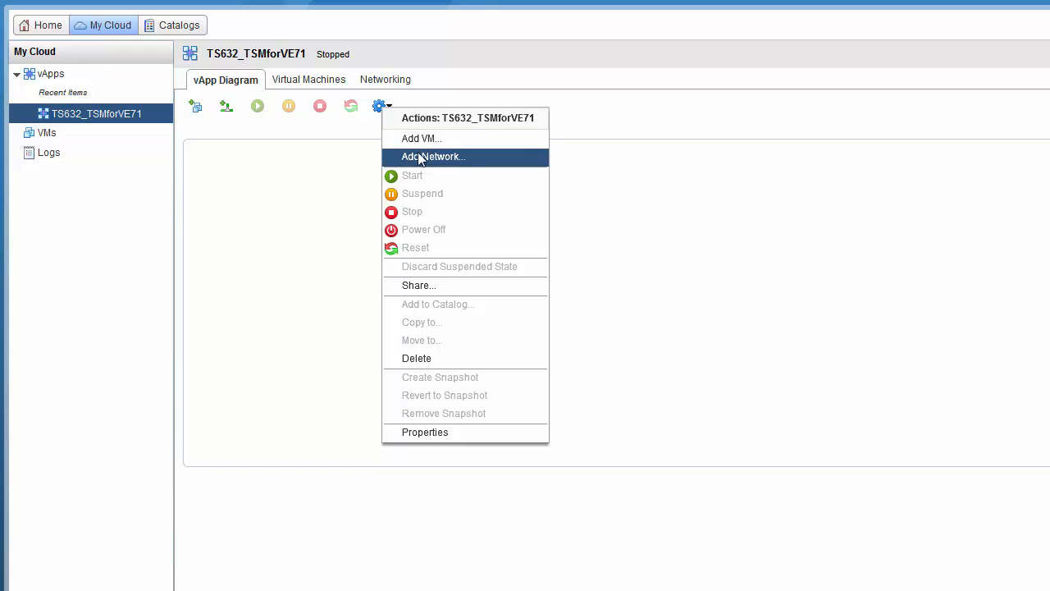
pyautogui.click(419, 157)
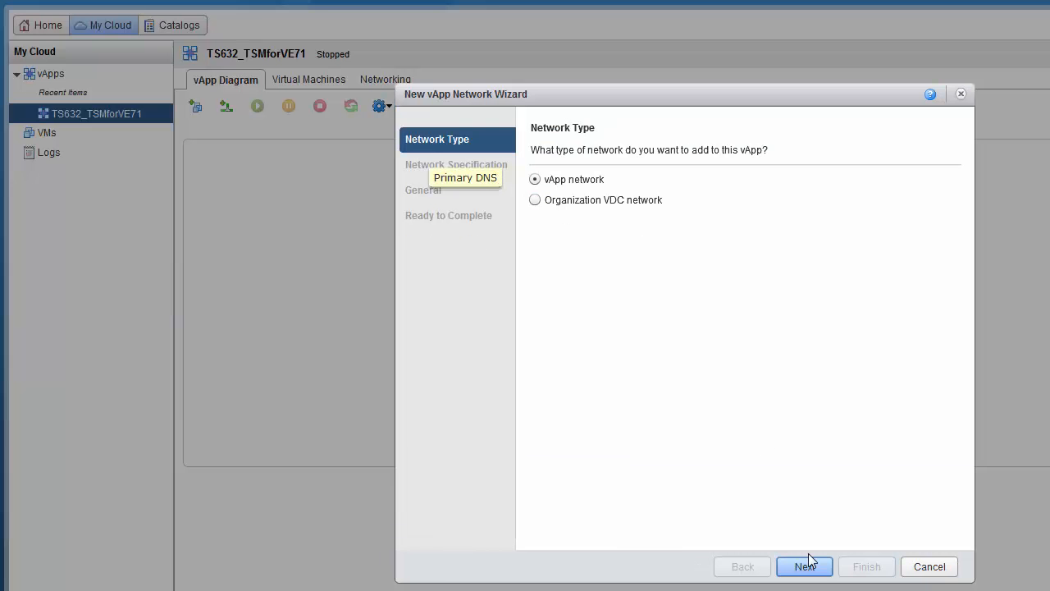
pyautogui.click(816, 568)
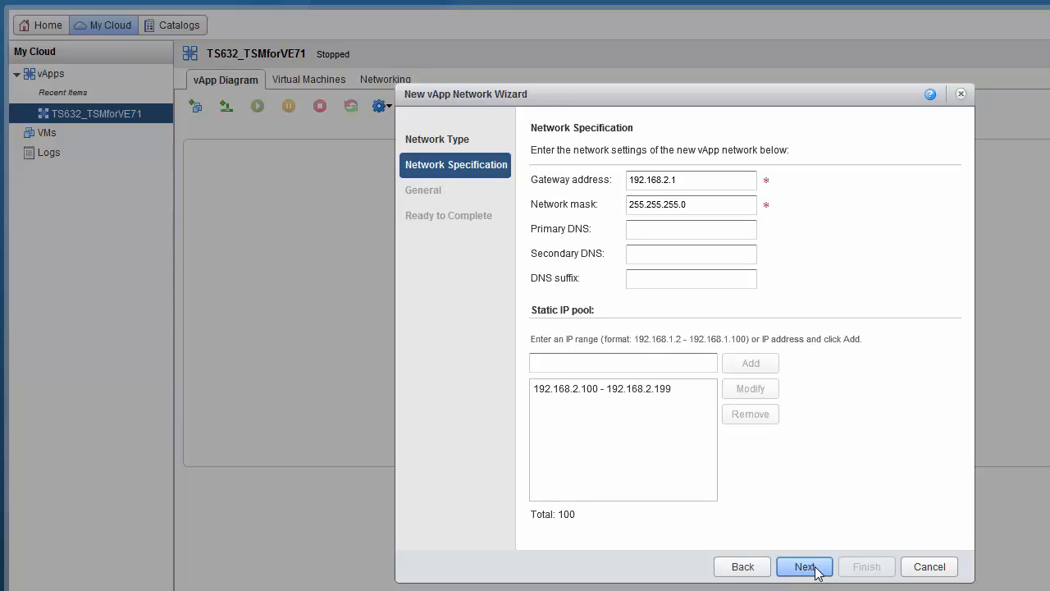
# Step: Change the network gateway address to 192.168.63.1
pyautogui.click(687, 181)
pyautogui.press('BackSpace')
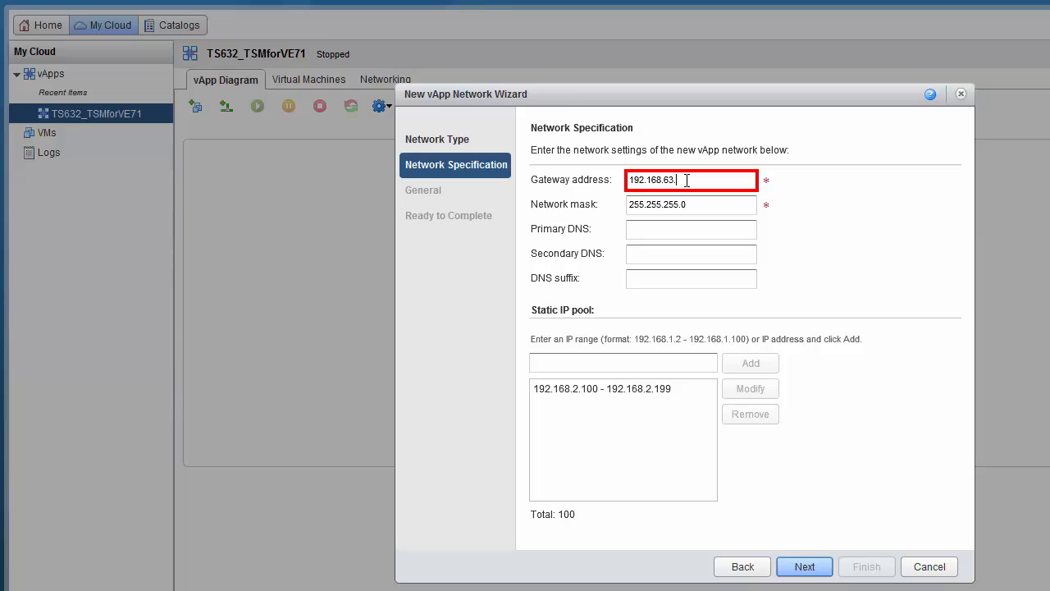
pyautogui.write('63.1')
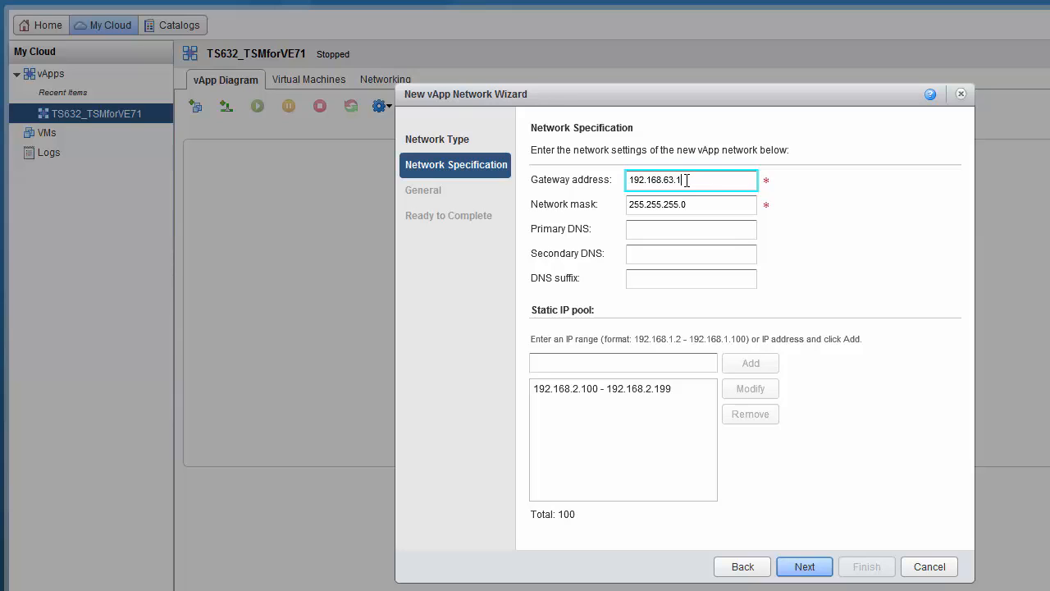
# Step: Set the static IP pool range to 192.168.63.2 – 192.168.63.254
pyautogui.click(638, 390)
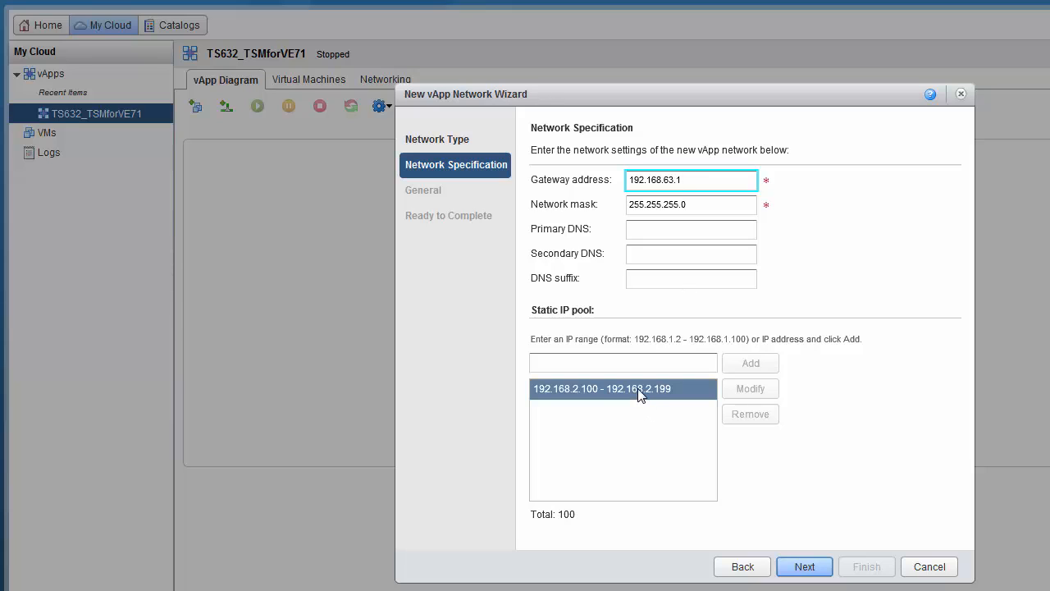
pyautogui.click(592, 362)
pyautogui.press('BackSpace')
pyautogui.press('BackSpace')
pyautogui.press('BackSpace')
pyautogui.press('BackSpace')
pyautogui.press('BackSpace')
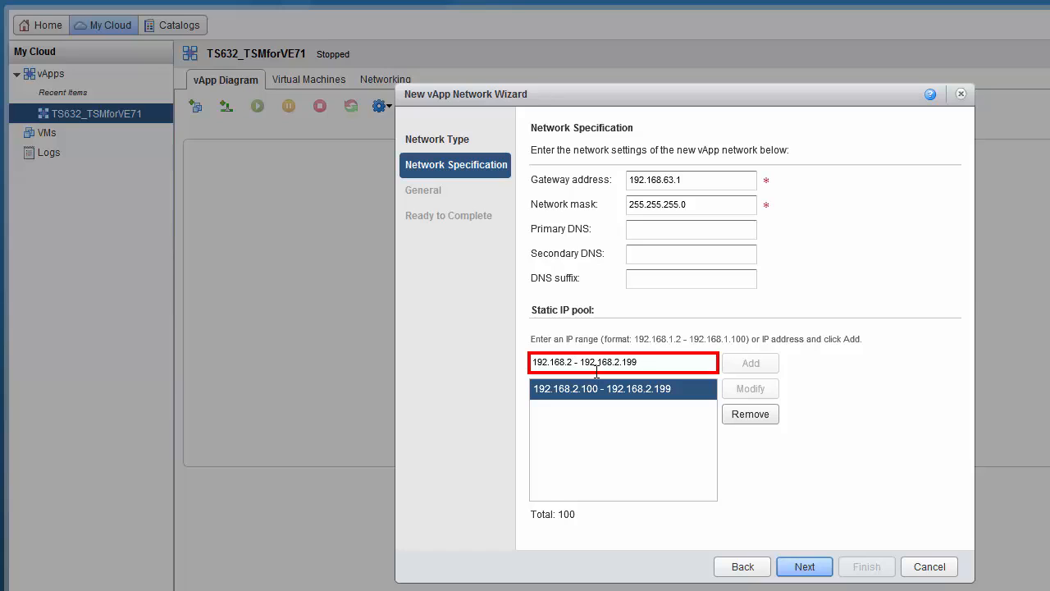
pyautogui.write('63.2')
pyautogui.click(669, 362)
pyautogui.press('BackSpace')
pyautogui.press('BackSpace')
pyautogui.press('BackSpace')
pyautogui.press('BackSpace')
pyautogui.write('63.254')
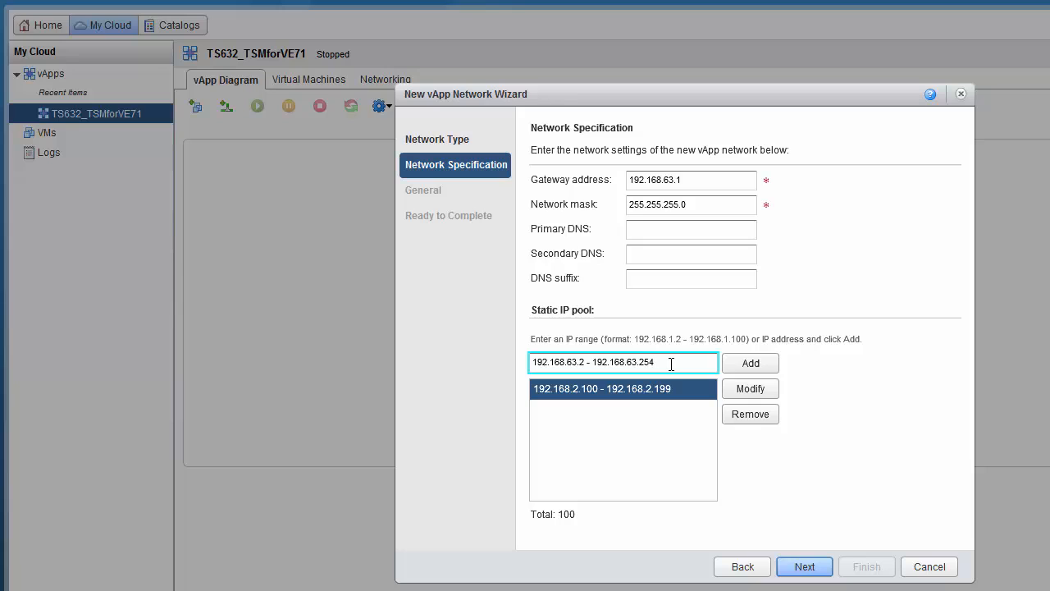
pyautogui.click(752, 390)
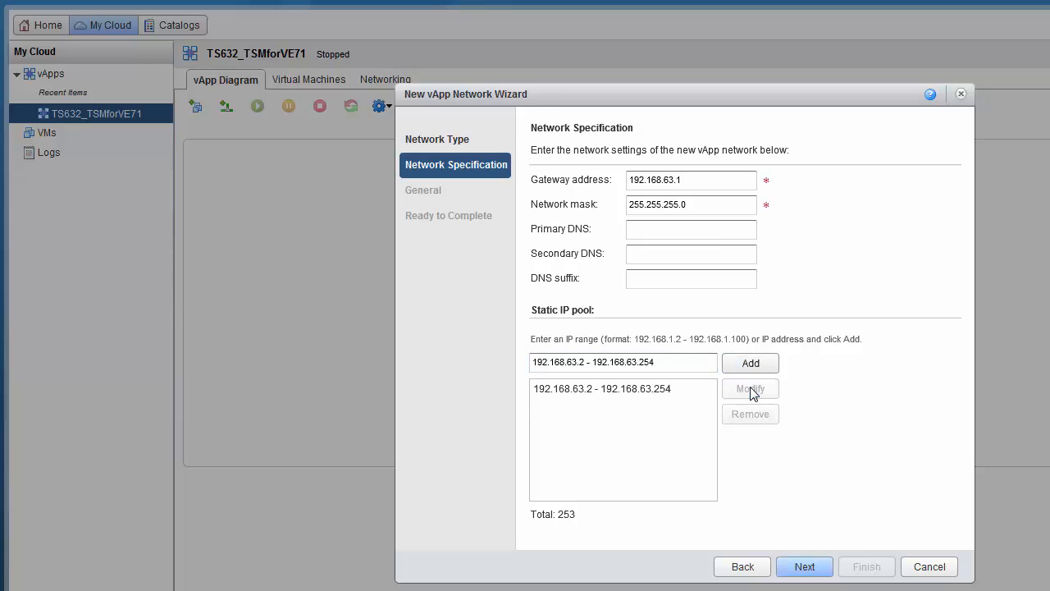
pyautogui.click(811, 573)
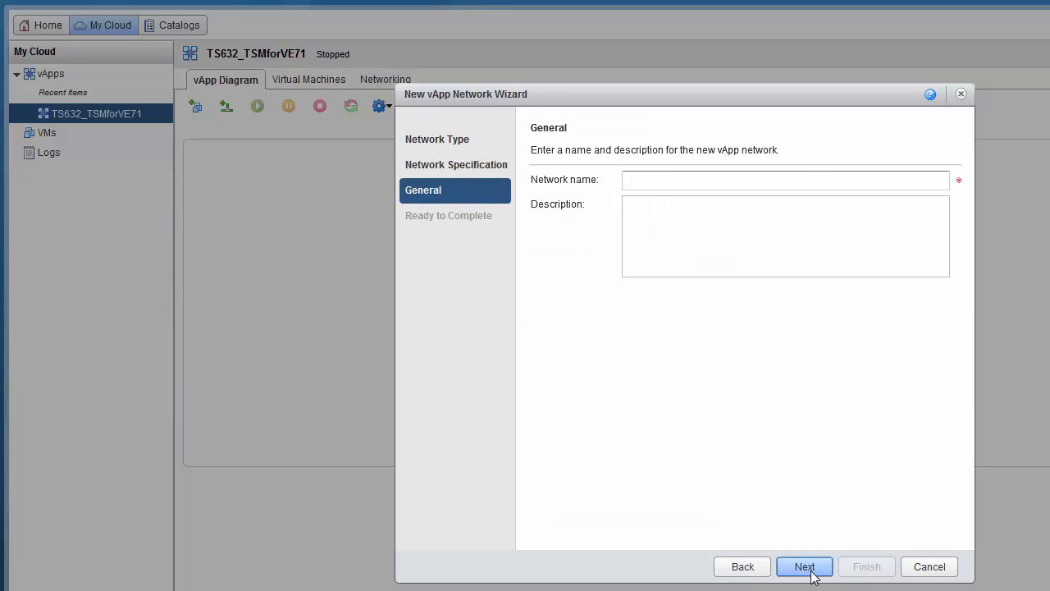
# Step: Name the network '63 Net' and finish the wizard to create it
pyautogui.click(746, 184)
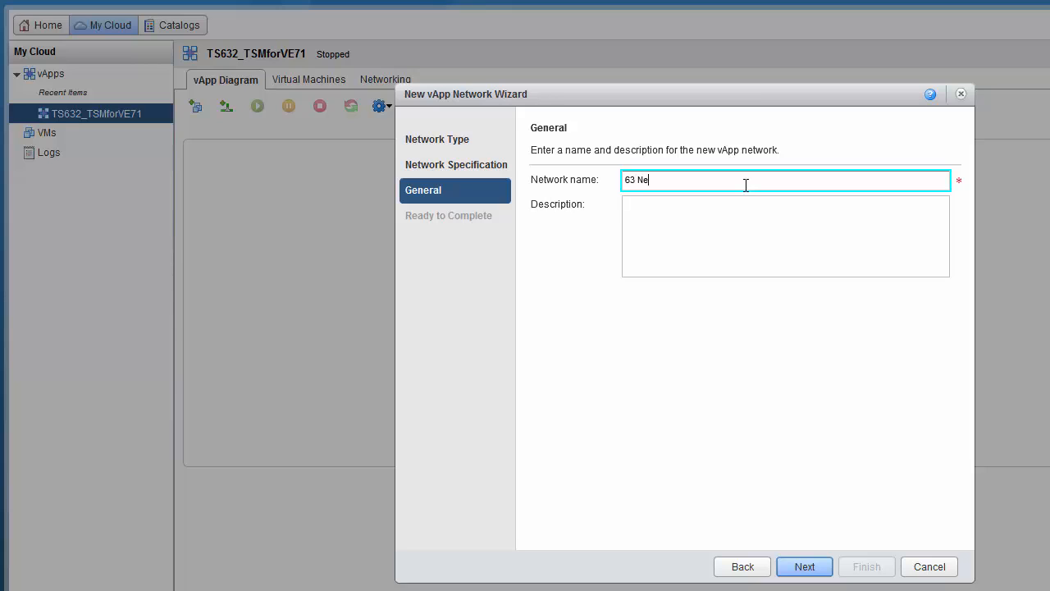
pyautogui.click(816, 566)
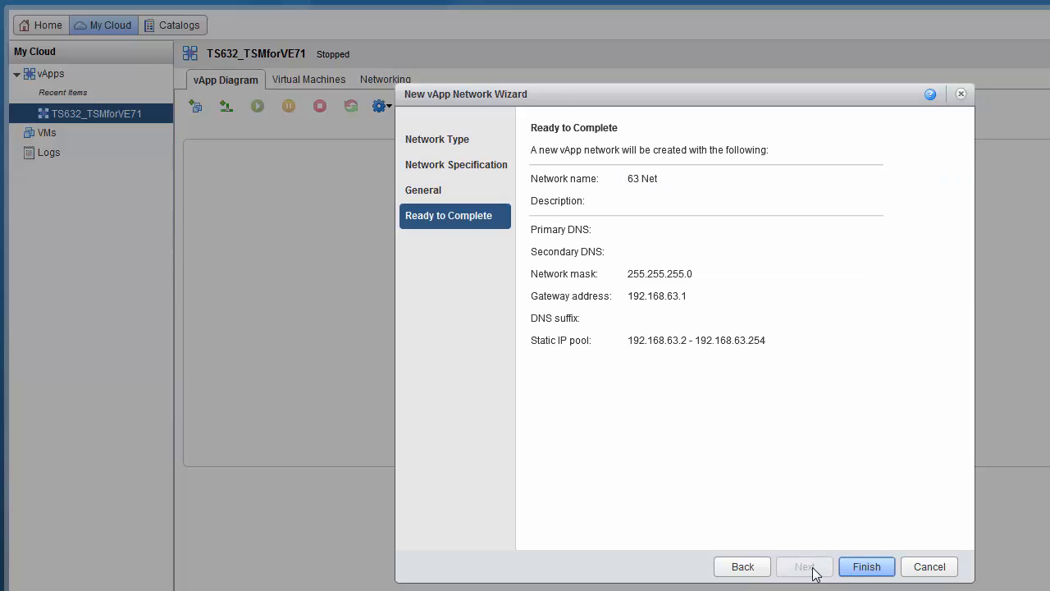
pyautogui.click(862, 567)
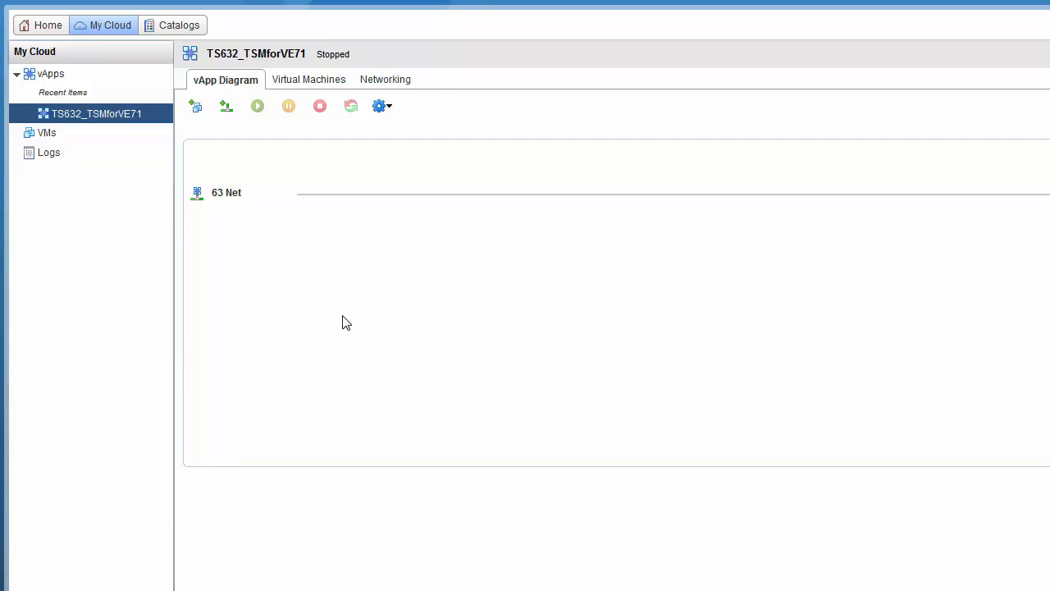
# Step: From the vApp's Virtual Machines list, choose Add VM and start a New Virtual Machine
pyautogui.click(317, 82)
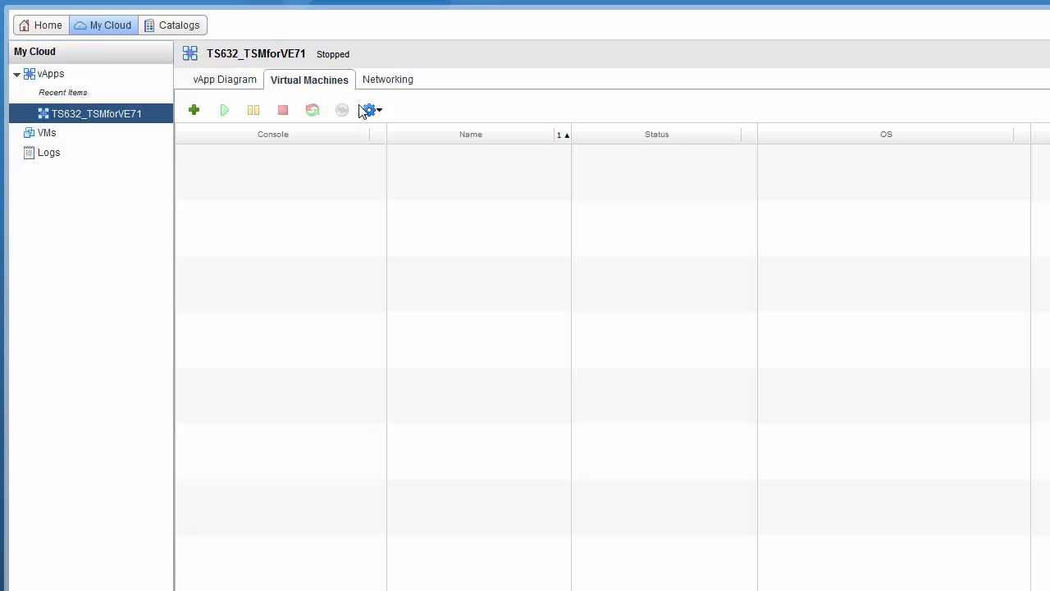
pyautogui.click(370, 111)
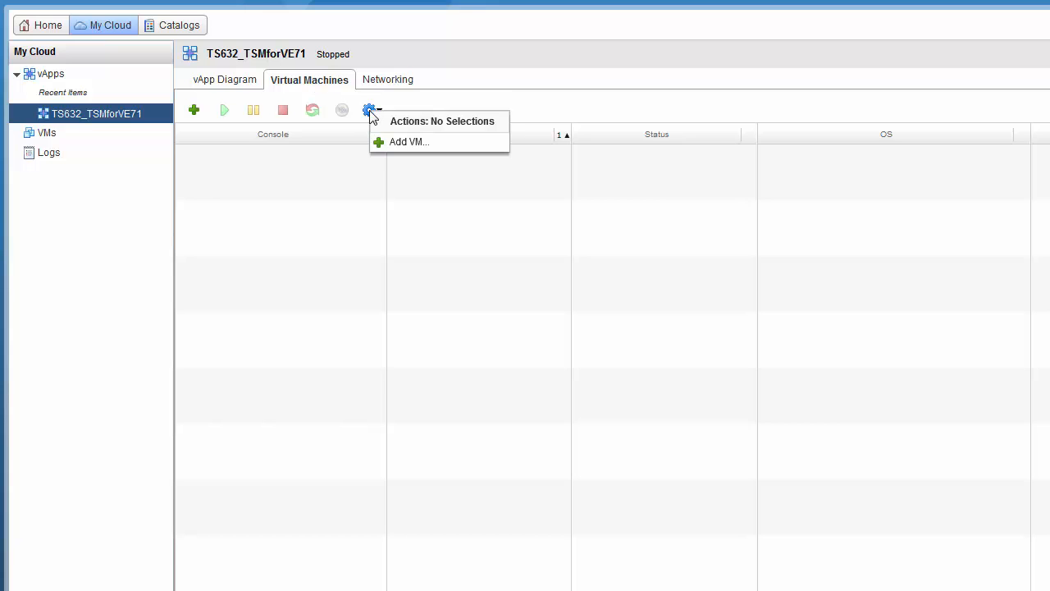
pyautogui.click(401, 145)
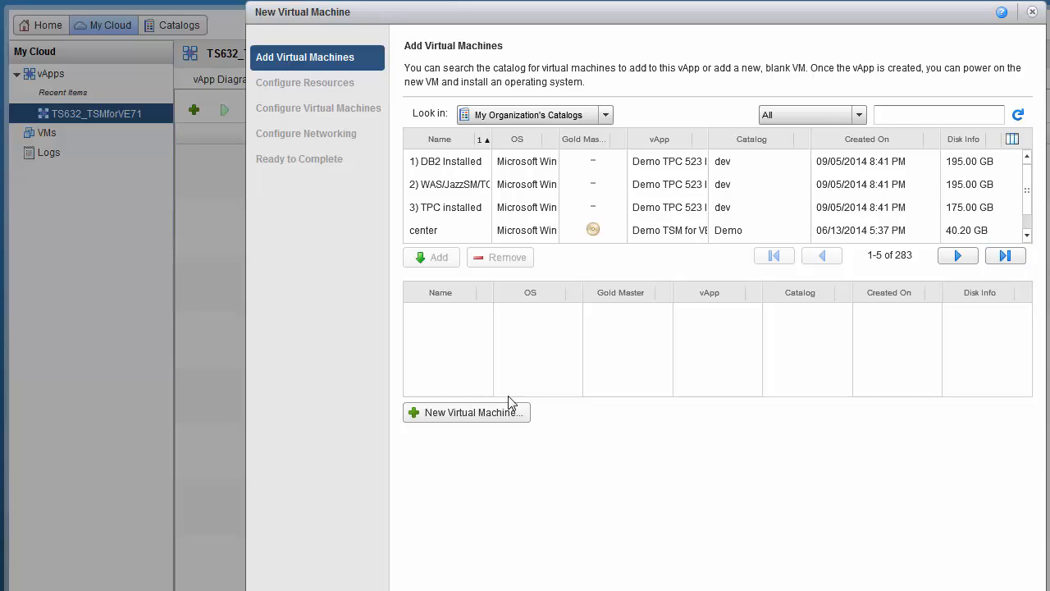
pyautogui.click(435, 417)
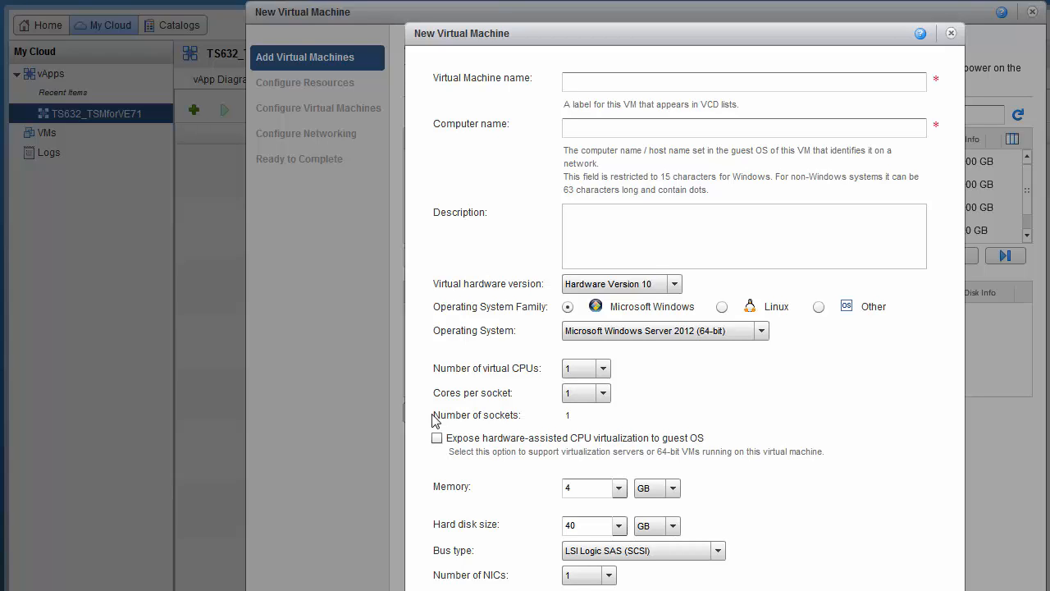
# Step: Name the new VM 'vsphere1' with the description 'ESX 5.1'
pyautogui.click(615, 85)
pyautogui.write('vsphere1')
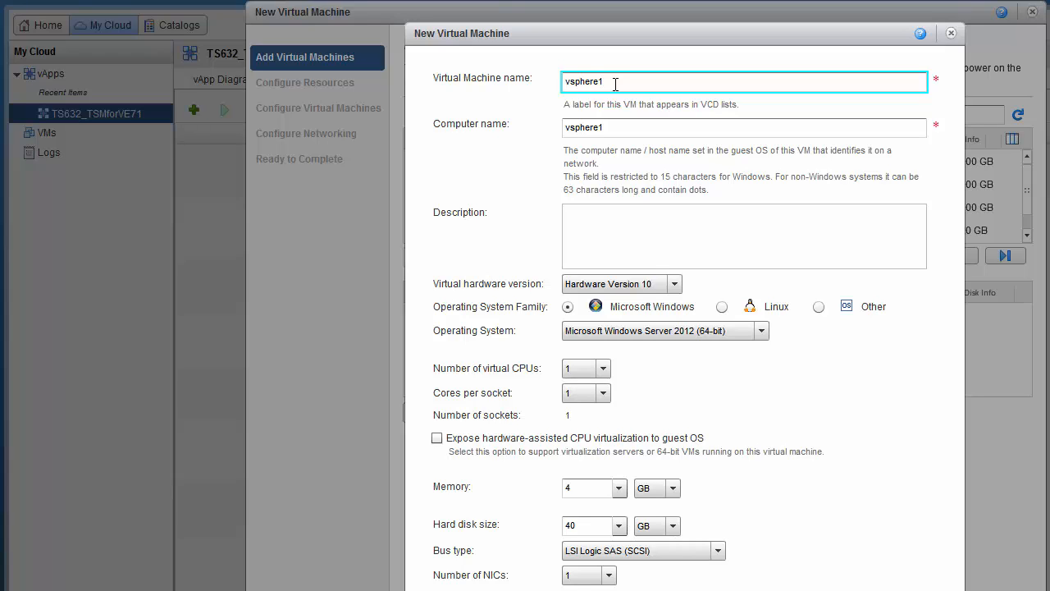
pyautogui.click(654, 230)
pyautogui.write('ESX 5')
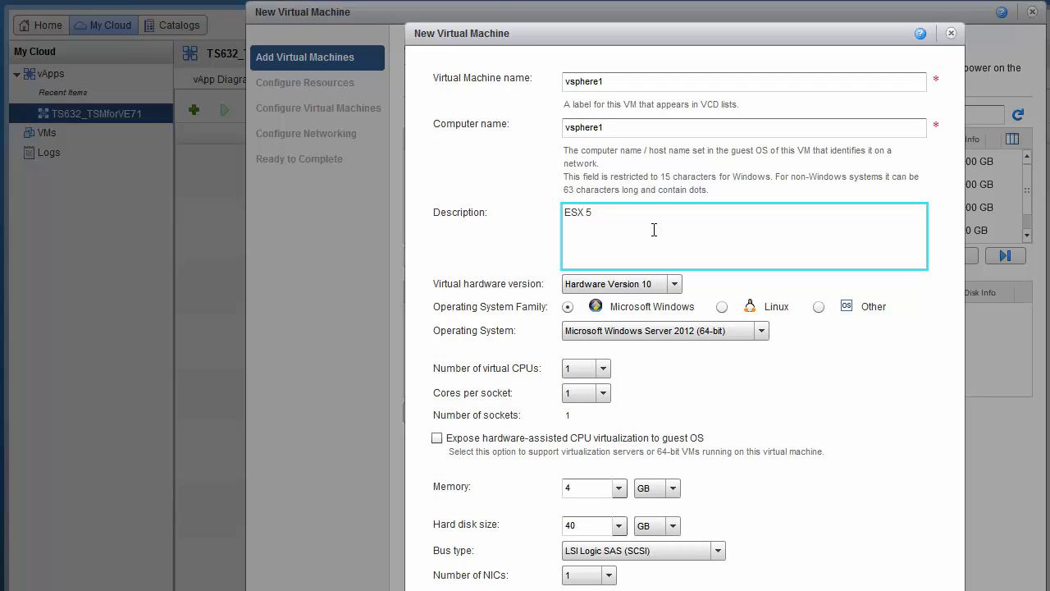
pyautogui.write('.1')
# Step: Set the operating system family to Other and the operating system to Other (64-bit)
pyautogui.click(819, 307)
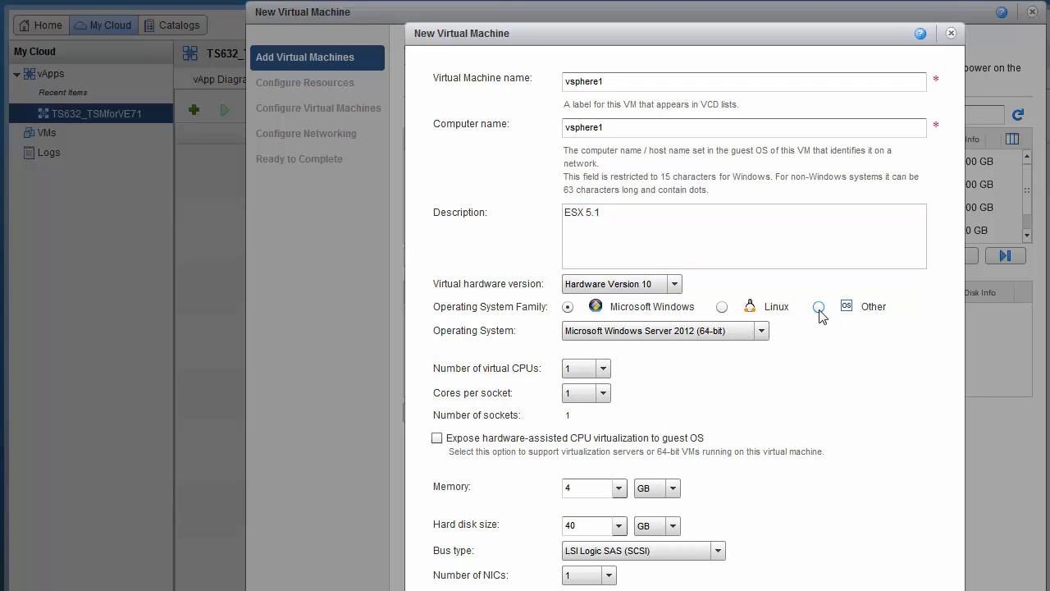
pyautogui.click(719, 332)
pyautogui.moveTo(720, 375); pyautogui.dragTo(725, 423)
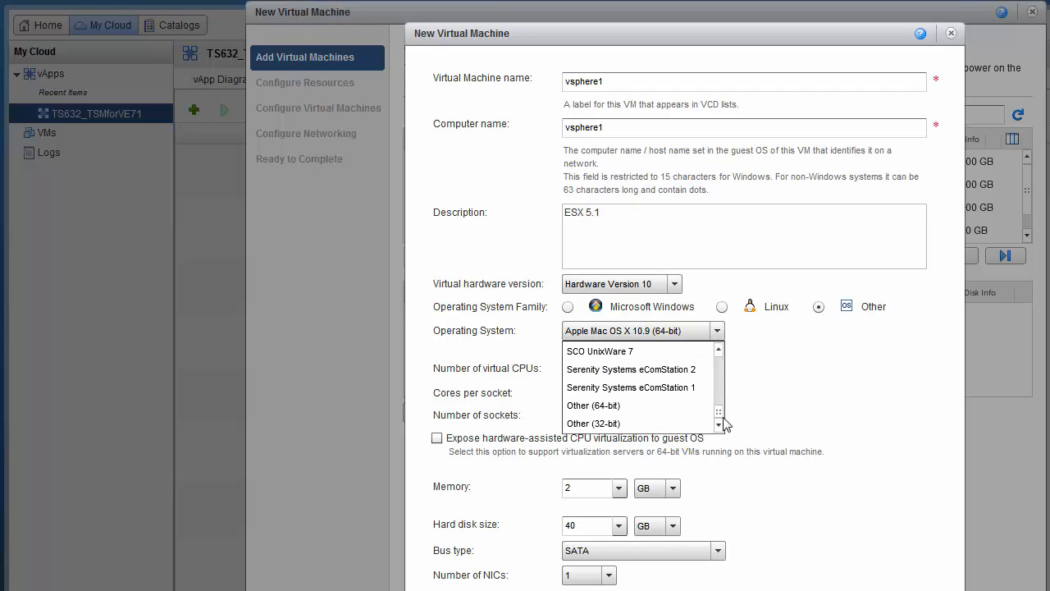
pyautogui.click(676, 404)
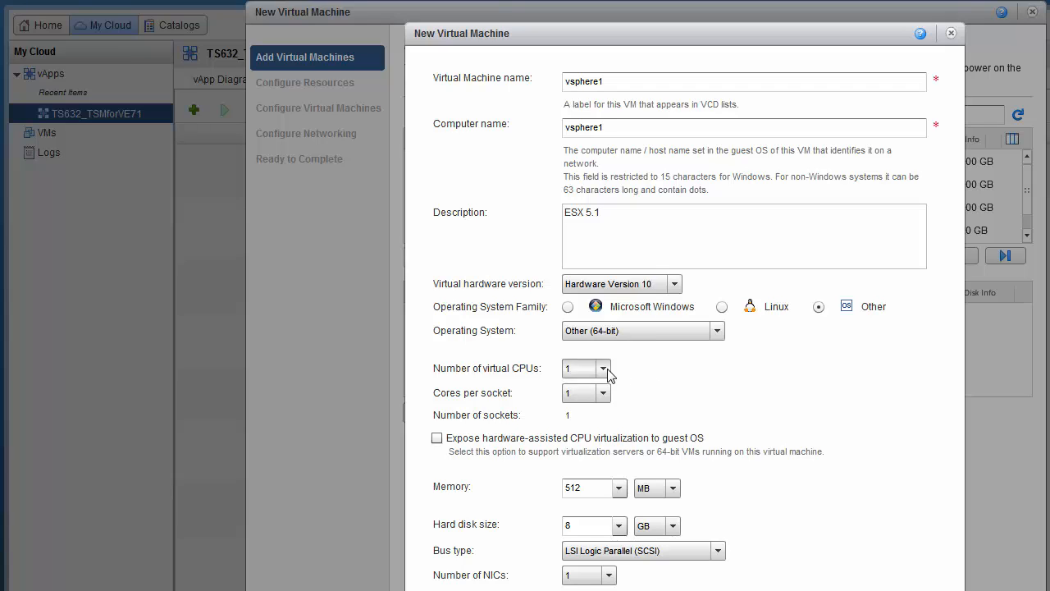
# Step: Give vsphere1 2 virtual CPUs, 16 GB memory and a 40 GB hard disk, then create it
pyautogui.click(608, 375)
pyautogui.click(604, 405)
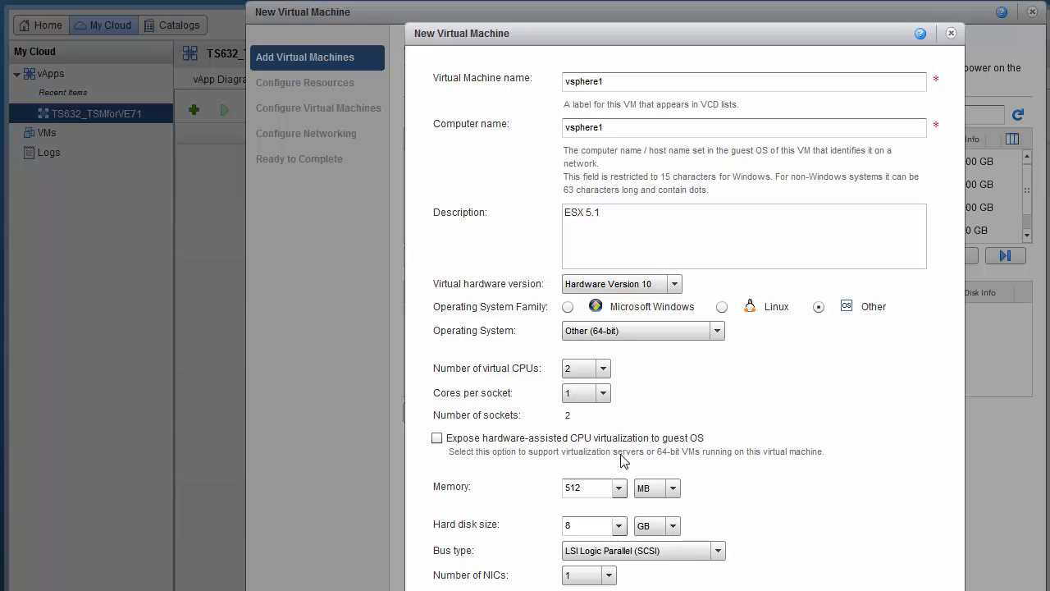
pyautogui.click(597, 486)
pyautogui.hotkey('ctrl', 'a')
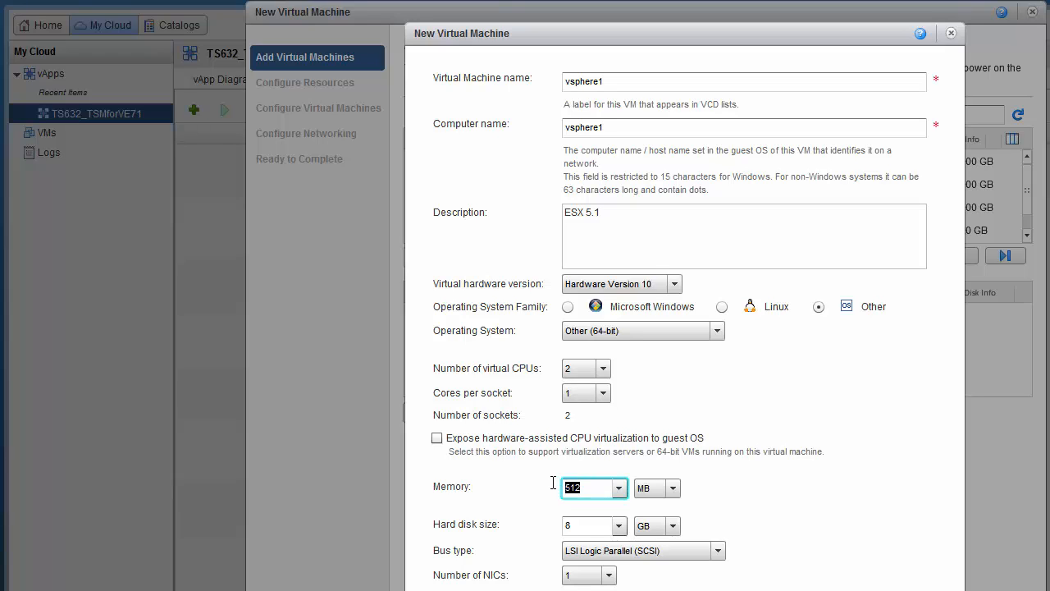
pyautogui.write('16')
pyautogui.click(673, 489)
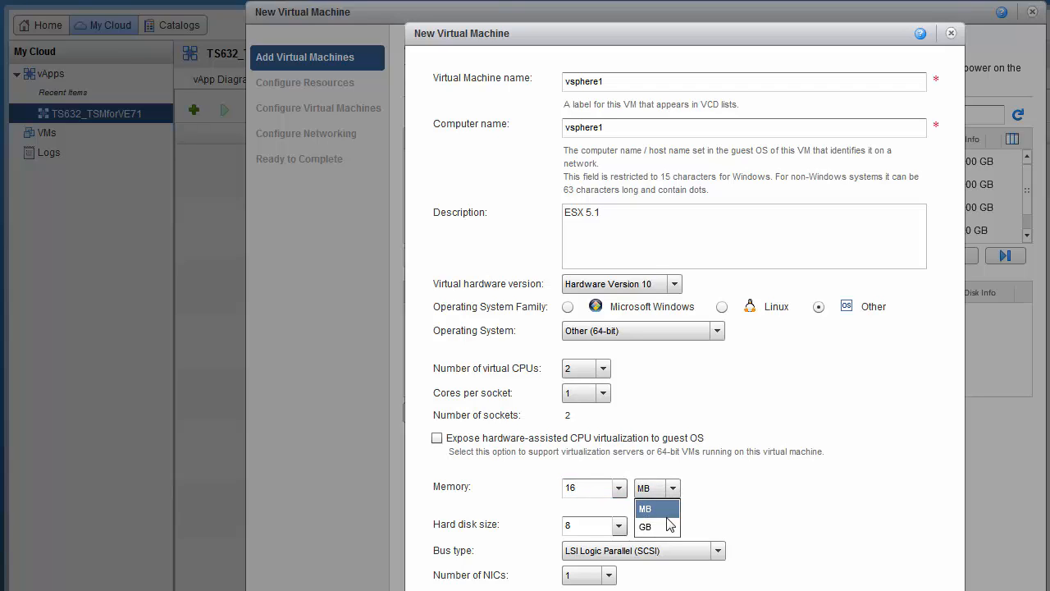
pyautogui.click(669, 526)
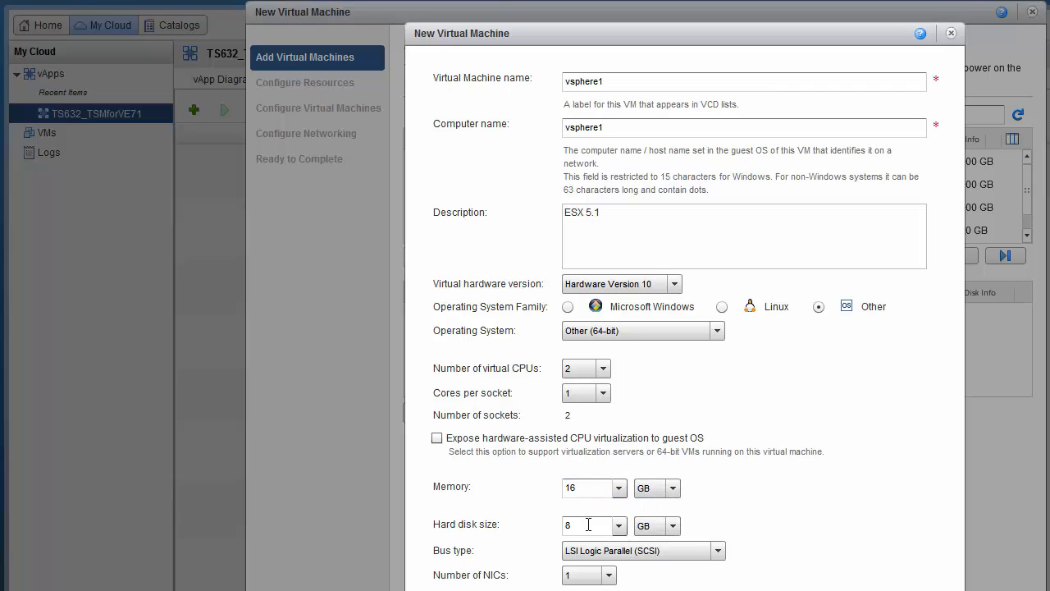
pyautogui.moveTo(588, 525); pyautogui.dragTo(559, 524)
pyautogui.write('40')
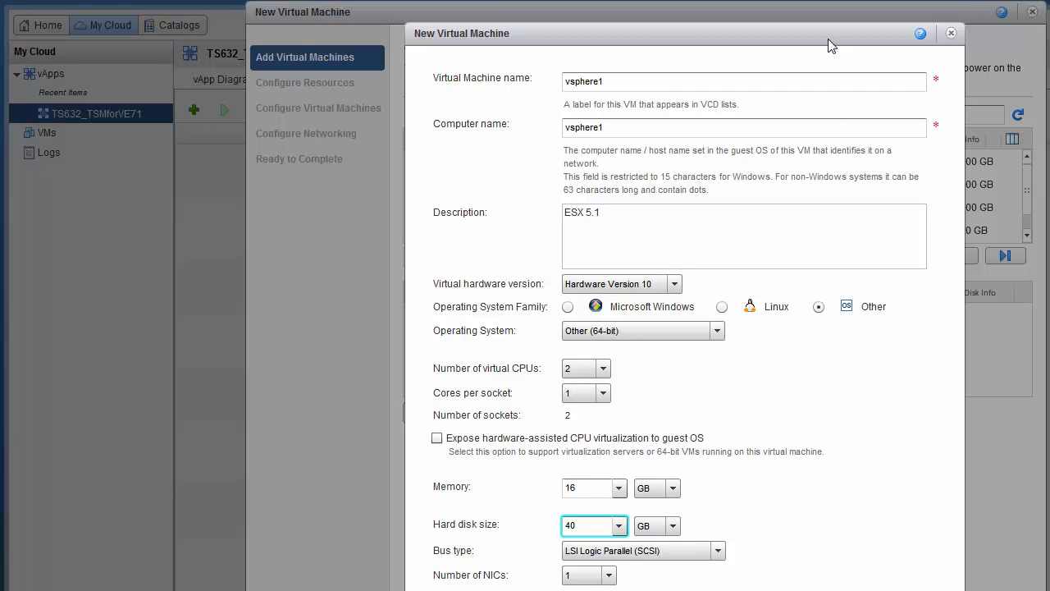
pyautogui.moveTo(828, 39); pyautogui.dragTo(821, 2)
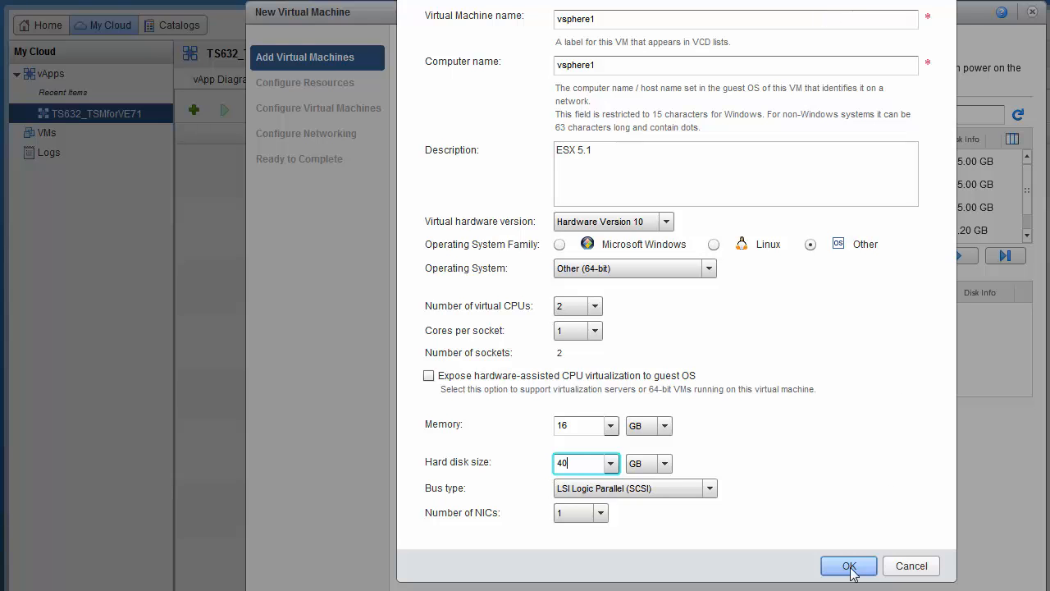
pyautogui.click(850, 566)
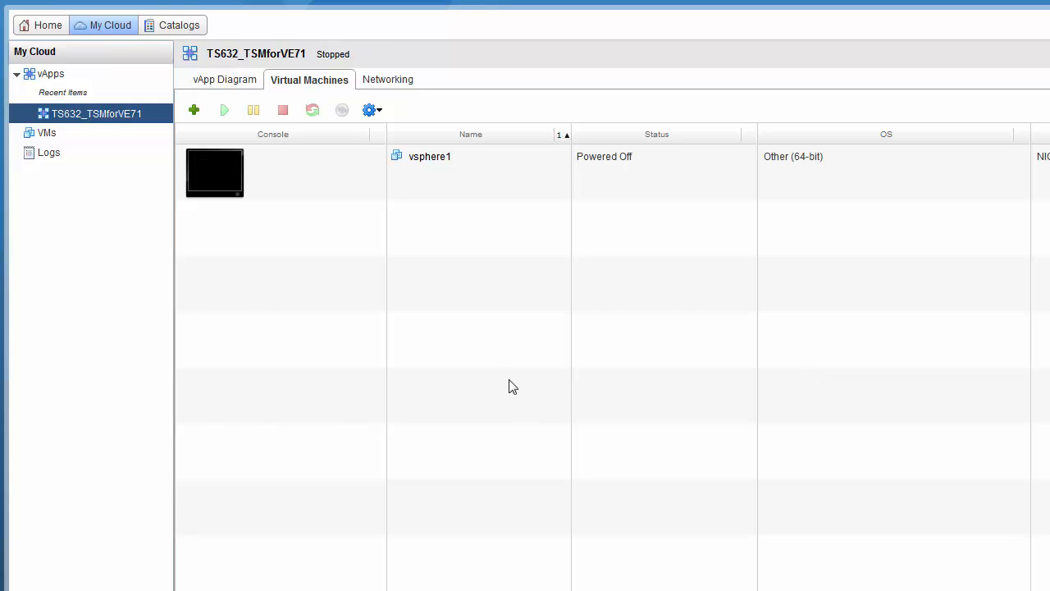
# Step: In vsphere1's properties, change the operating system to VMware ESXi 5.x
pyautogui.click(335, 175)
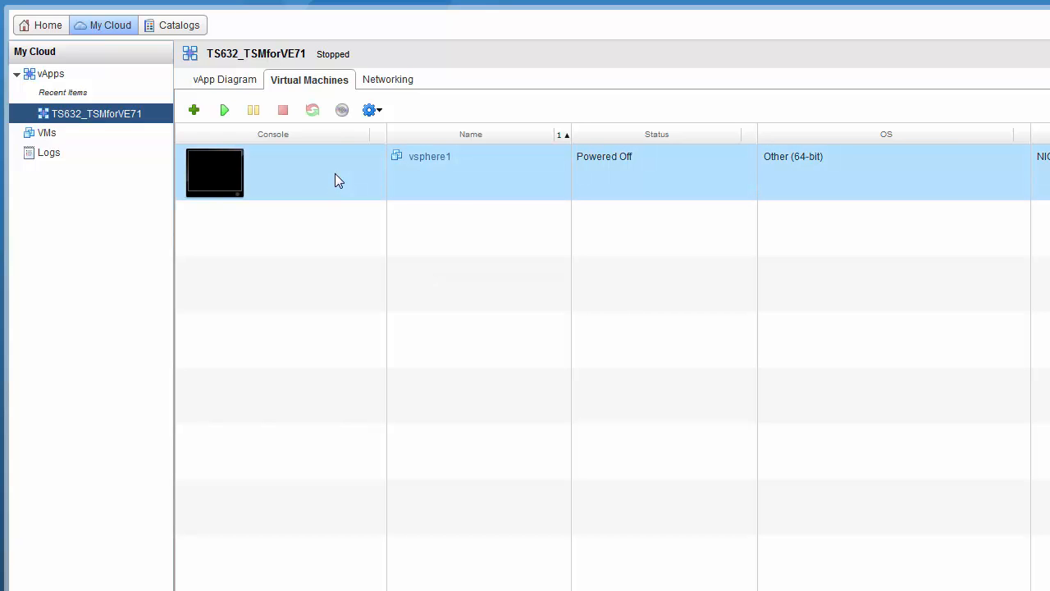
pyautogui.rightClick(335, 174)
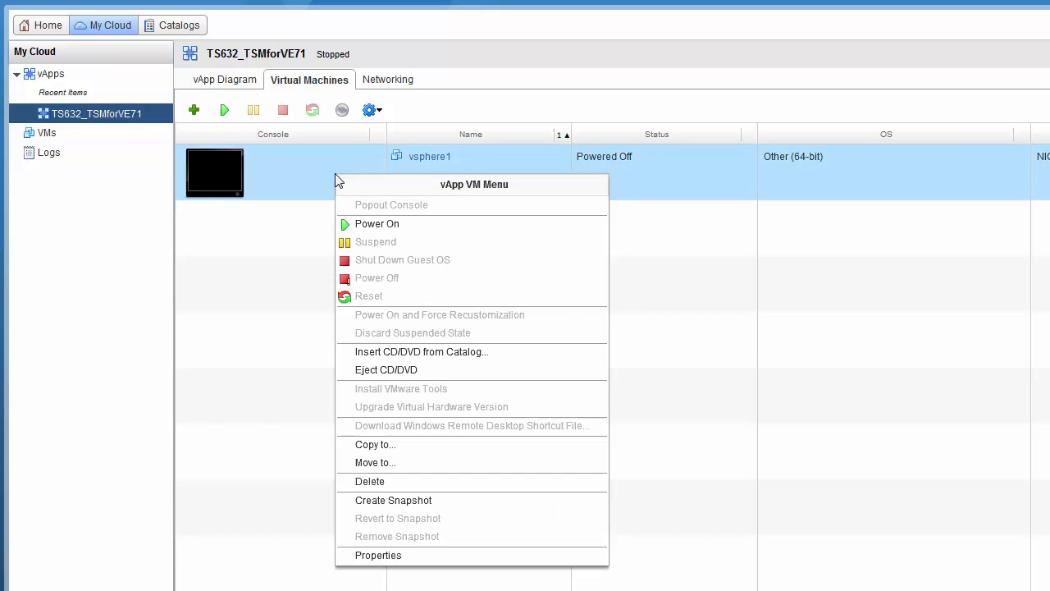
pyautogui.click(394, 556)
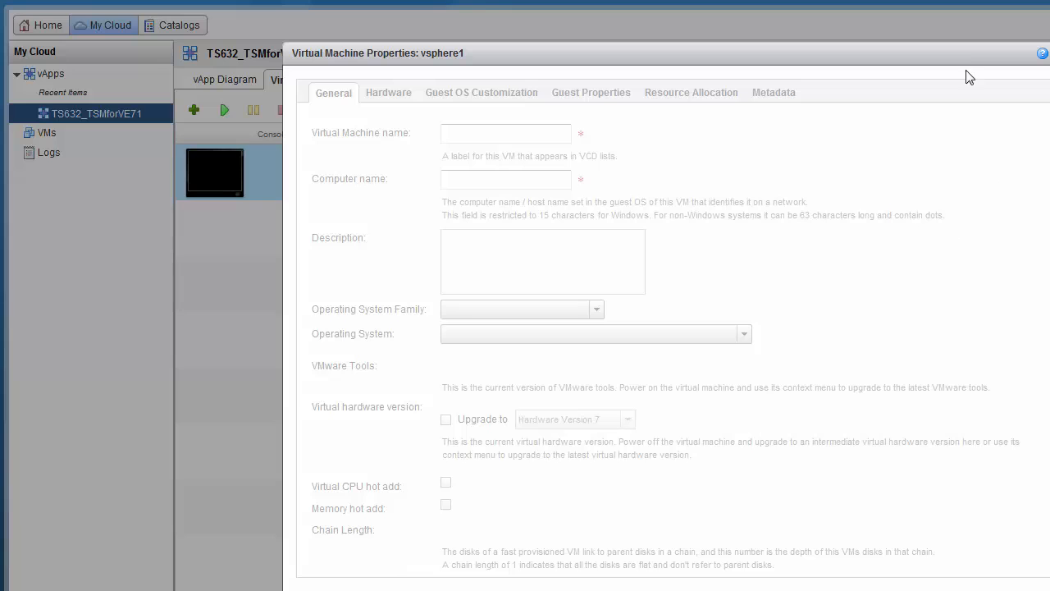
pyautogui.moveTo(966, 52); pyautogui.dragTo(922, 12)
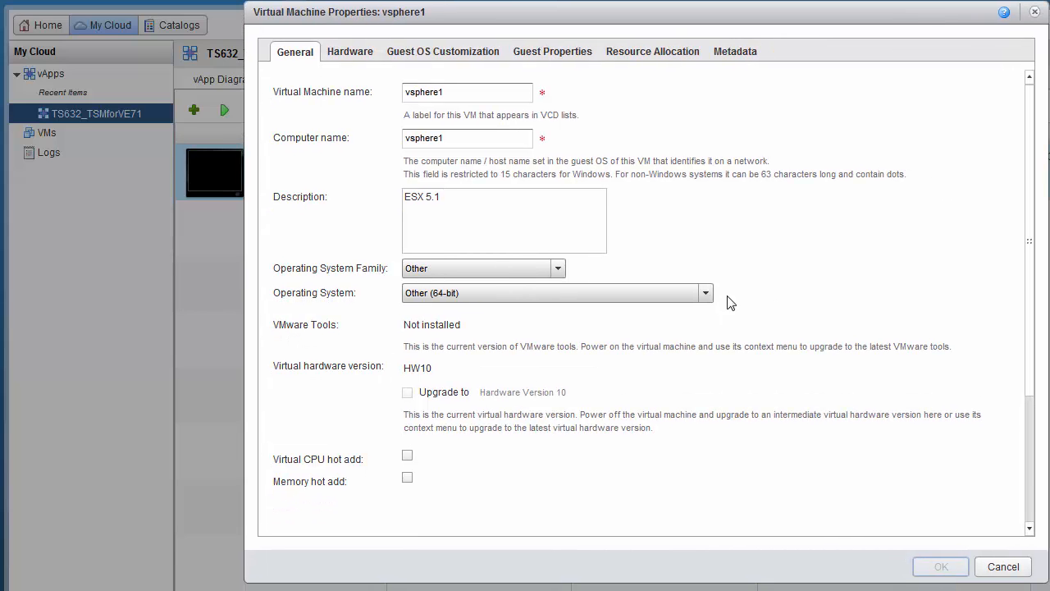
pyautogui.click(707, 295)
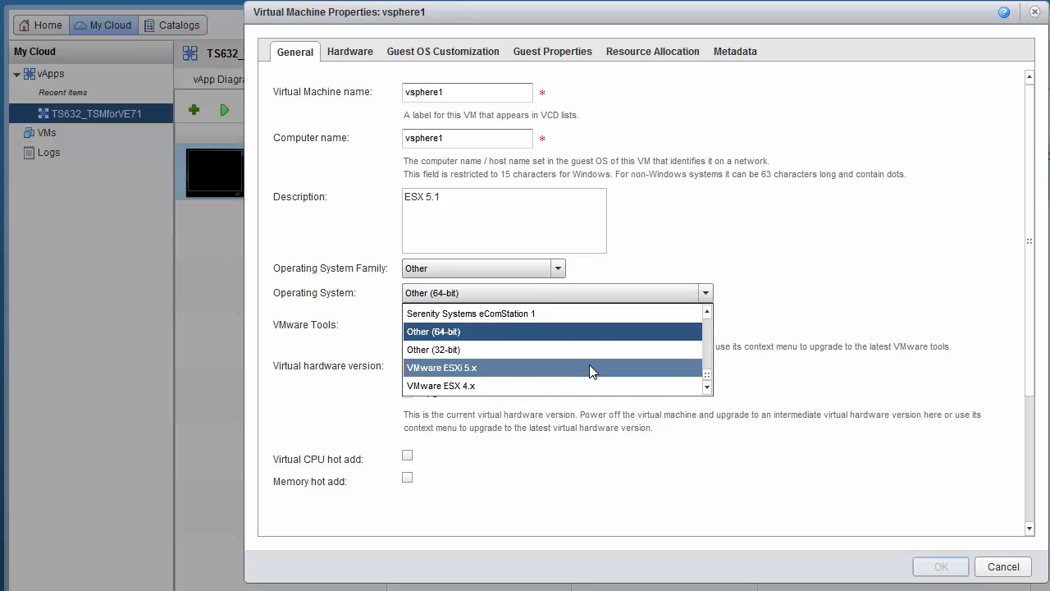
pyautogui.click(590, 368)
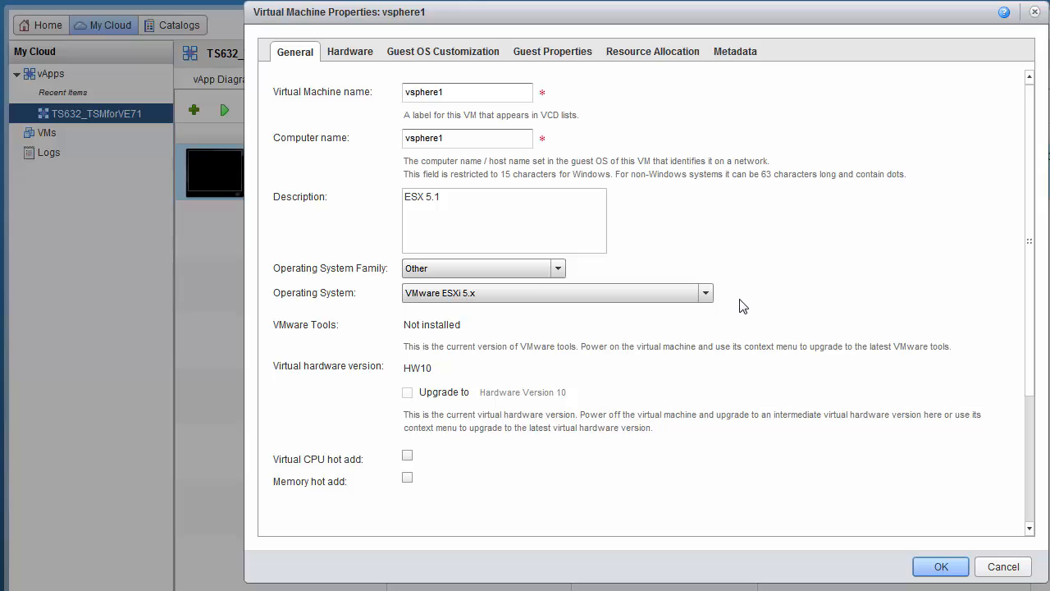
pyautogui.click(352, 52)
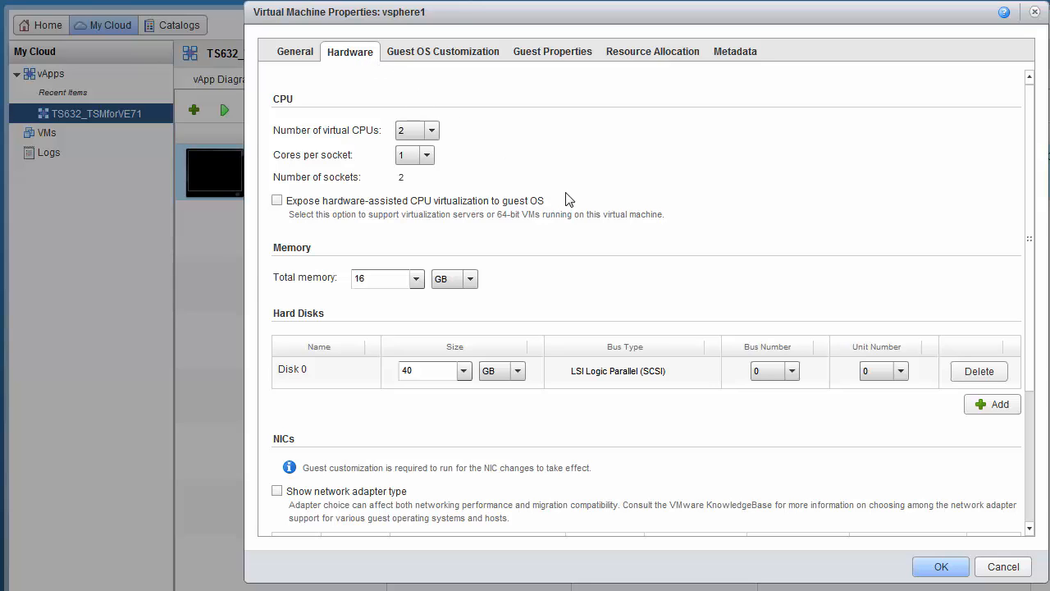
# Step: Add a second 8 GB hard disk to vsphere1
pyautogui.click(992, 404)
pyautogui.doubleClick(421, 397)
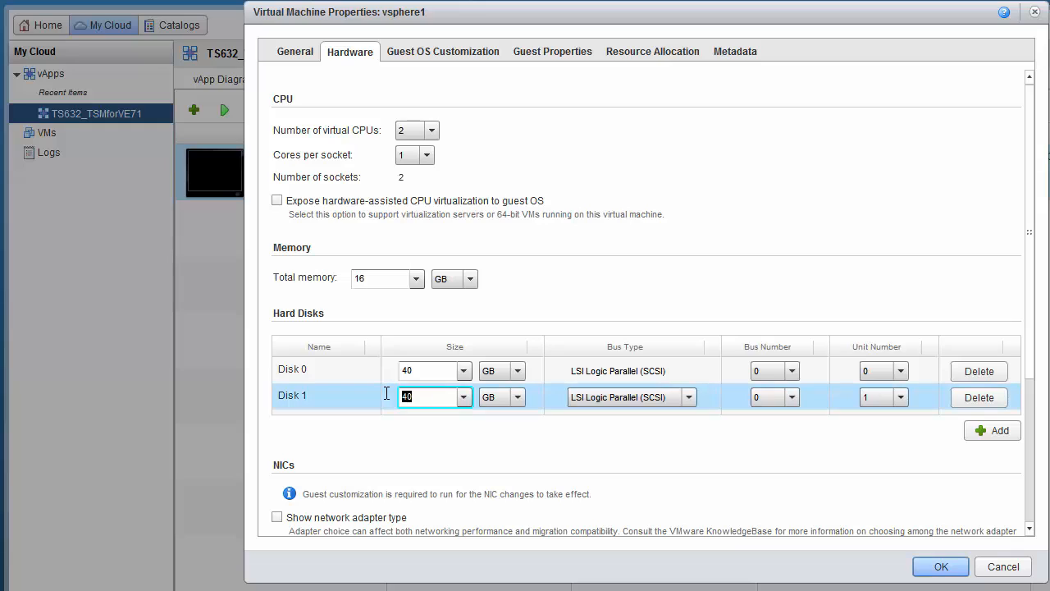
pyautogui.write('8')
pyautogui.click(511, 444)
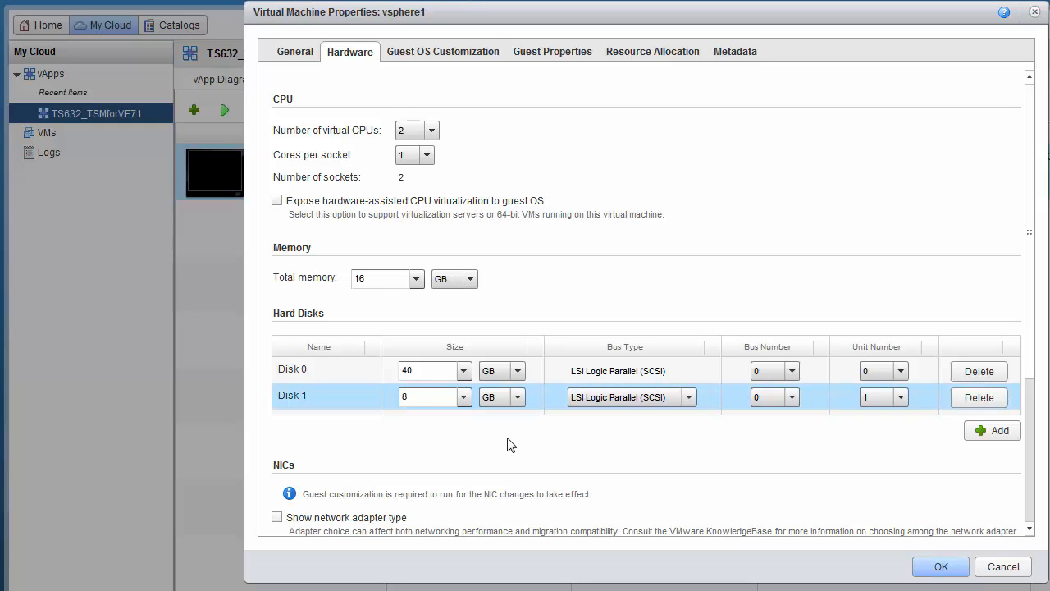
pyautogui.click(1030, 530)
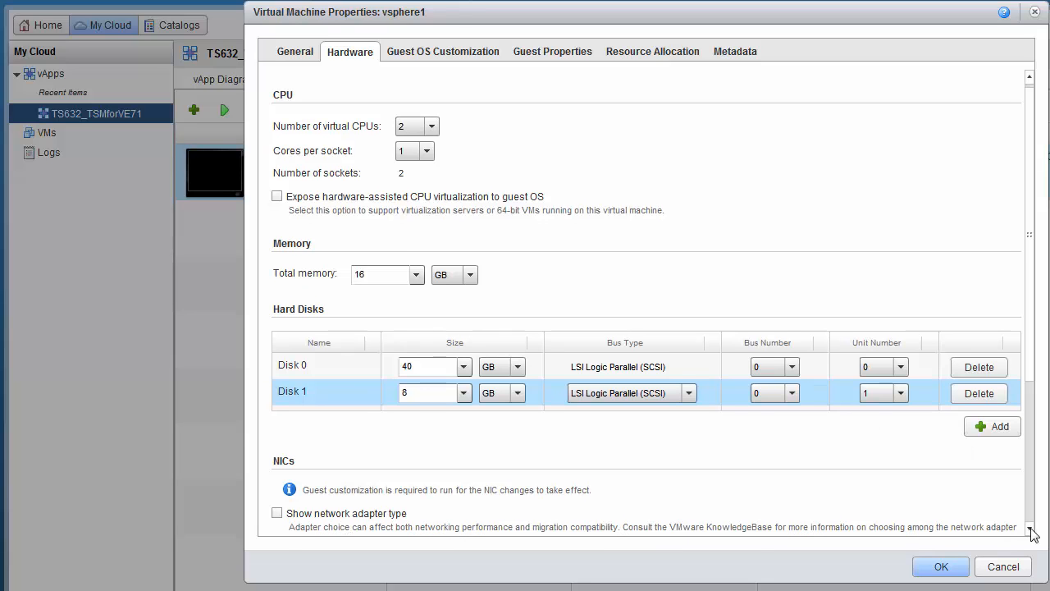
pyautogui.scroll(-5, 1032, 532)
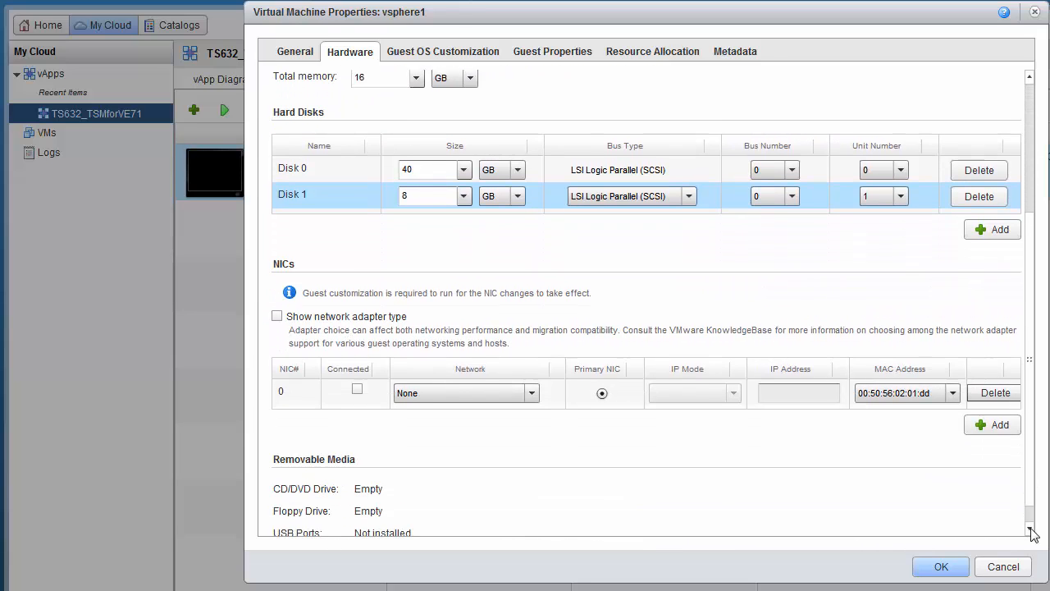
pyautogui.scroll(-1, 1032, 532)
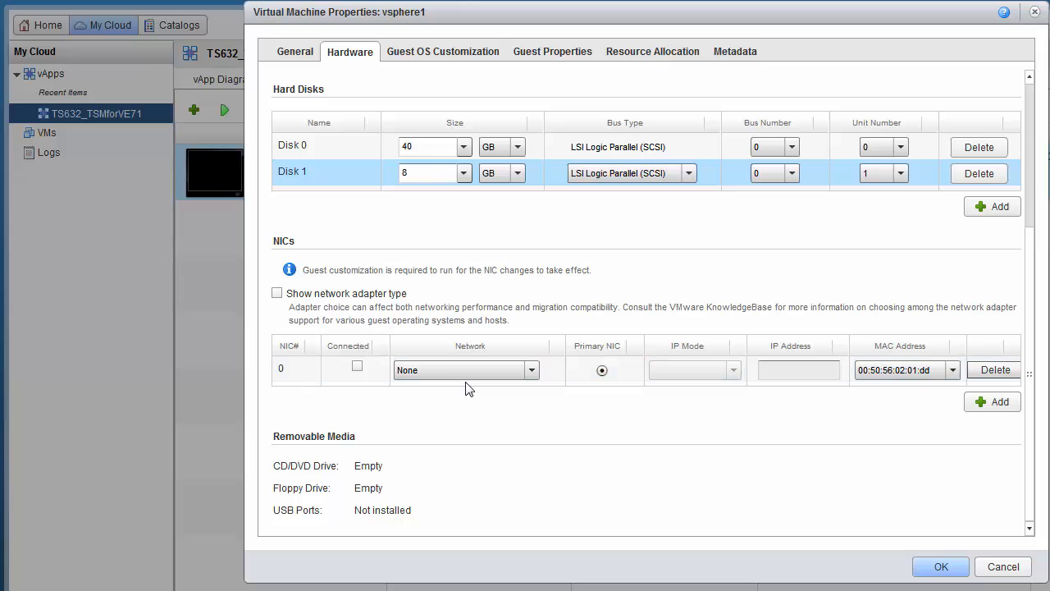
# Step: Connect the first NIC to 63 Net with static manual IP 192.168.63.37 and save
pyautogui.click(357, 366)
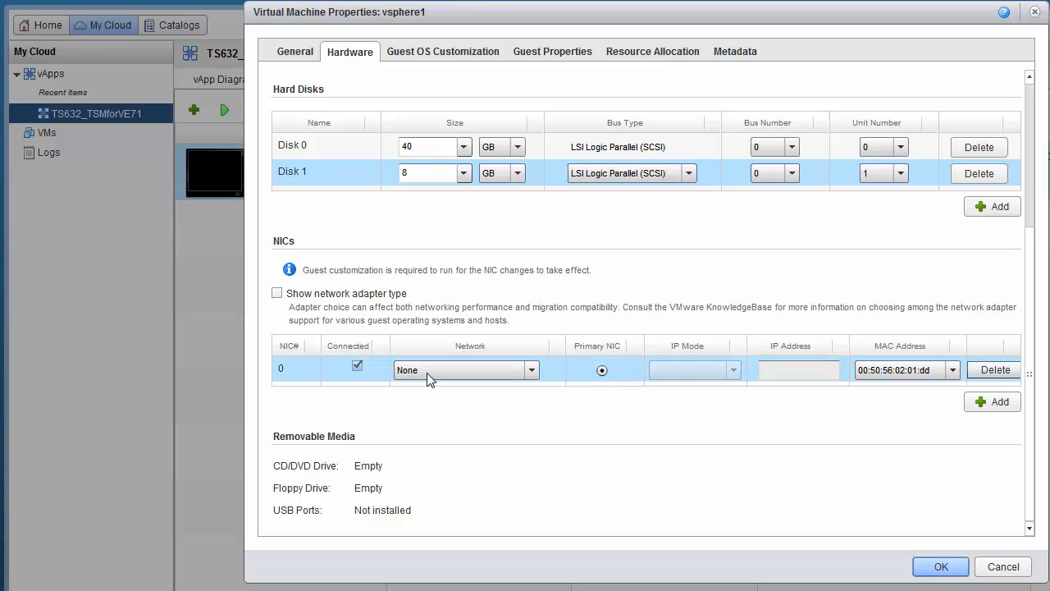
pyautogui.click(532, 376)
pyautogui.click(504, 407)
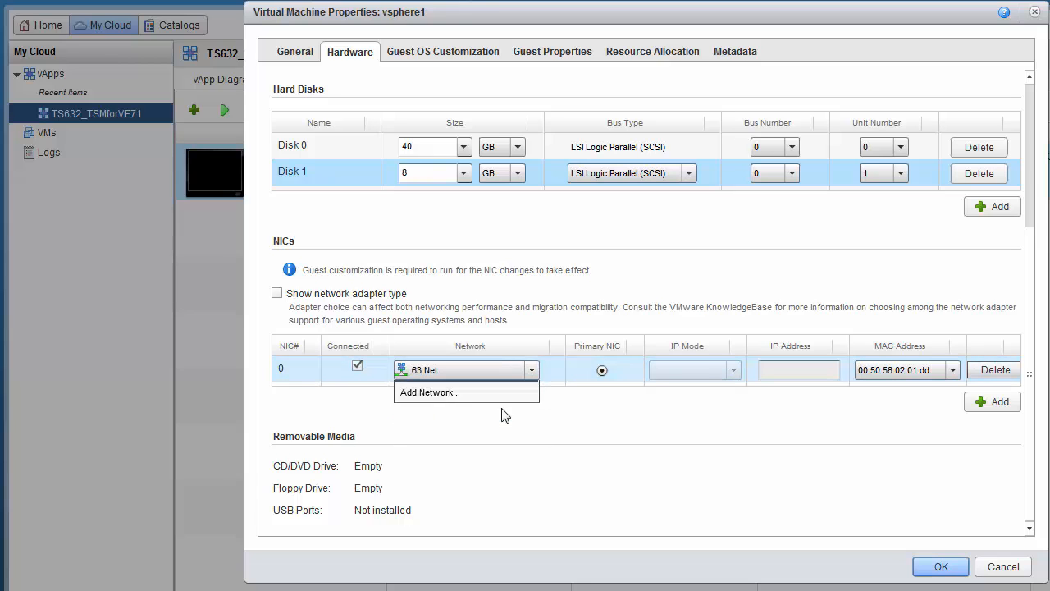
pyautogui.click(734, 371)
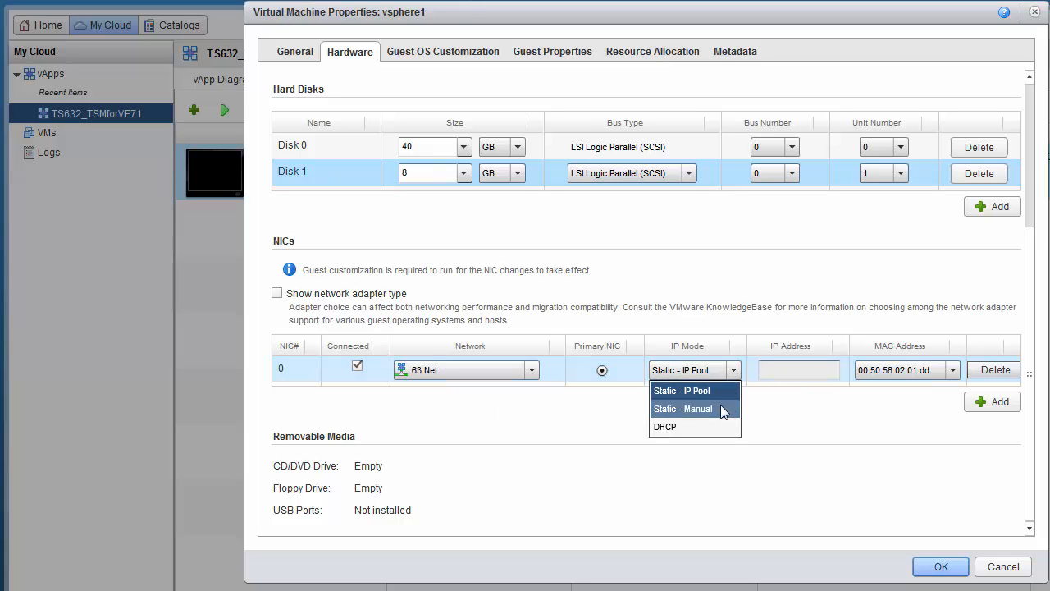
pyautogui.click(722, 408)
pyautogui.click(772, 373)
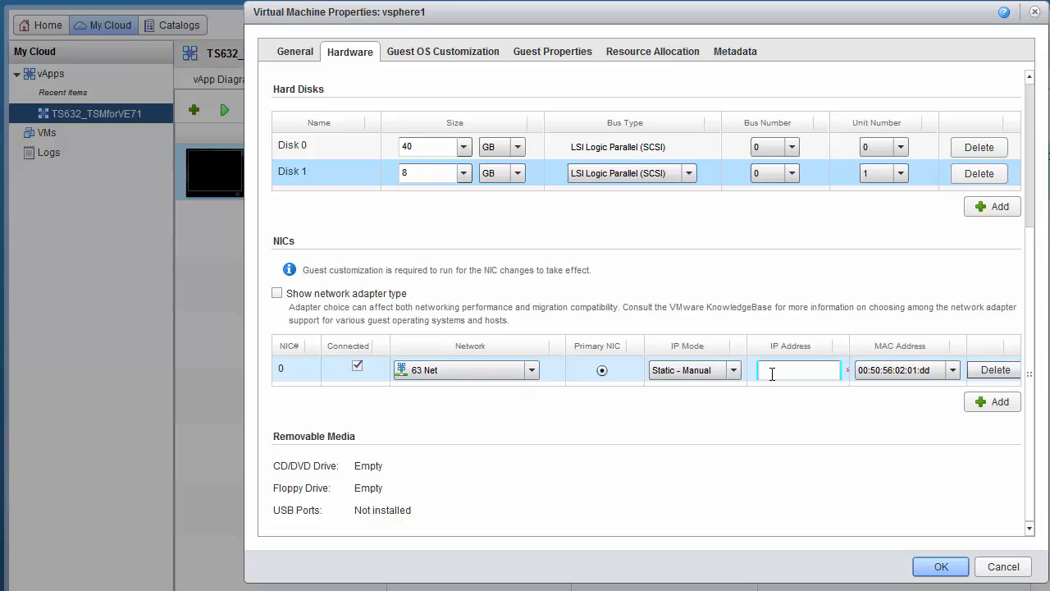
pyautogui.write('192.168')
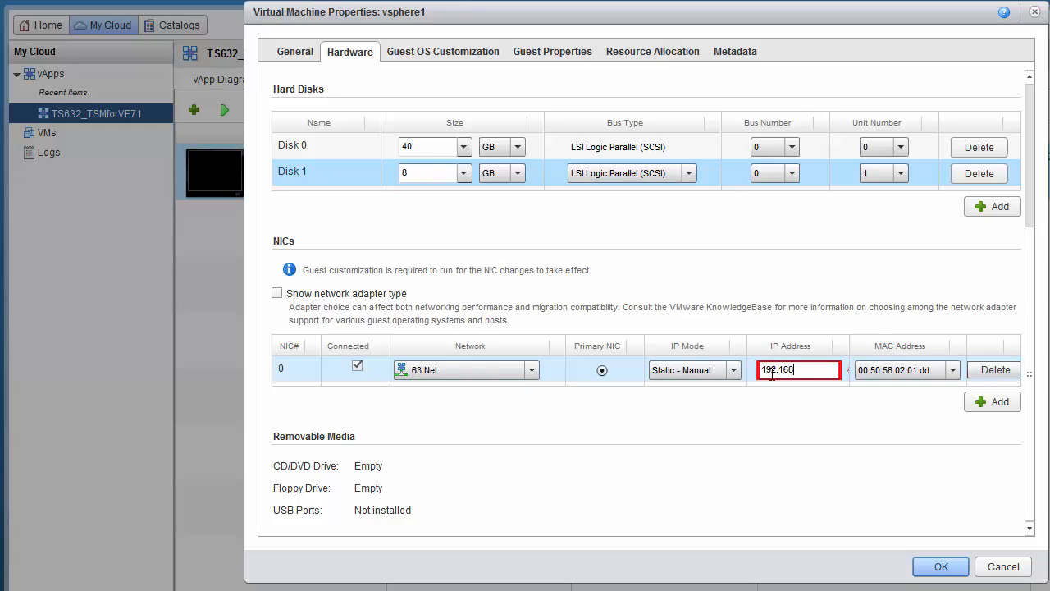
pyautogui.write('.63.37')
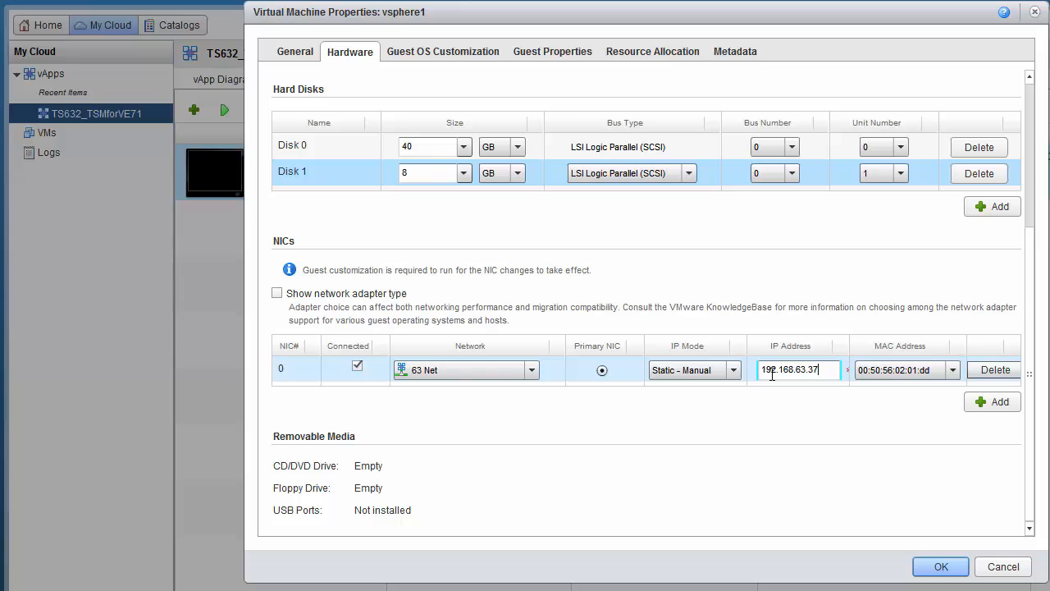
pyautogui.click(936, 572)
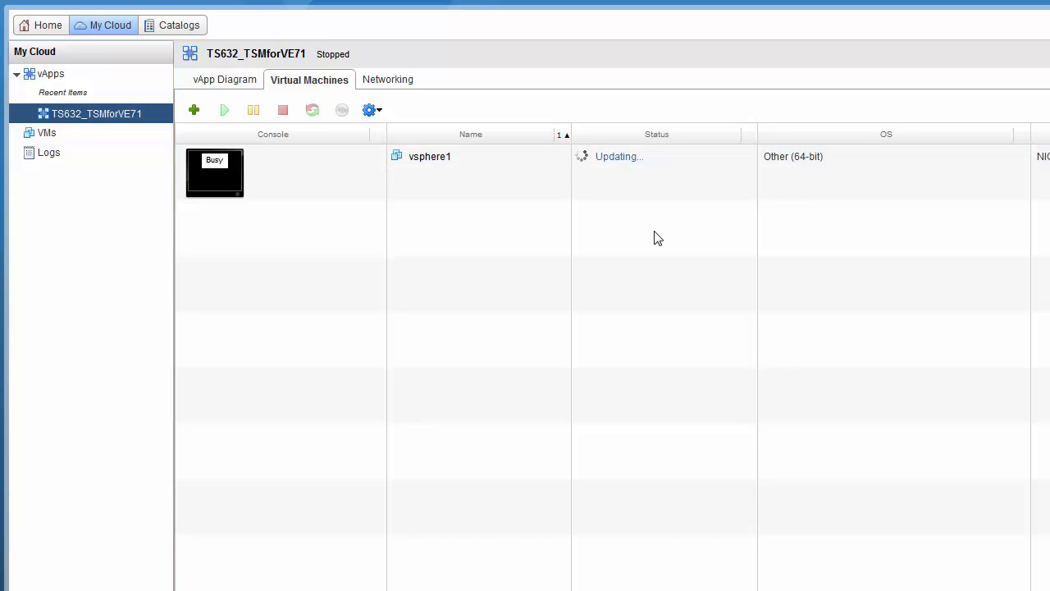
# Step: Insert the catalog ISO VMware-VMvisor-Installer-5.1.0.update01-1065491.x86_64.iso into vsphere1's CD drive
pyautogui.click(326, 185)
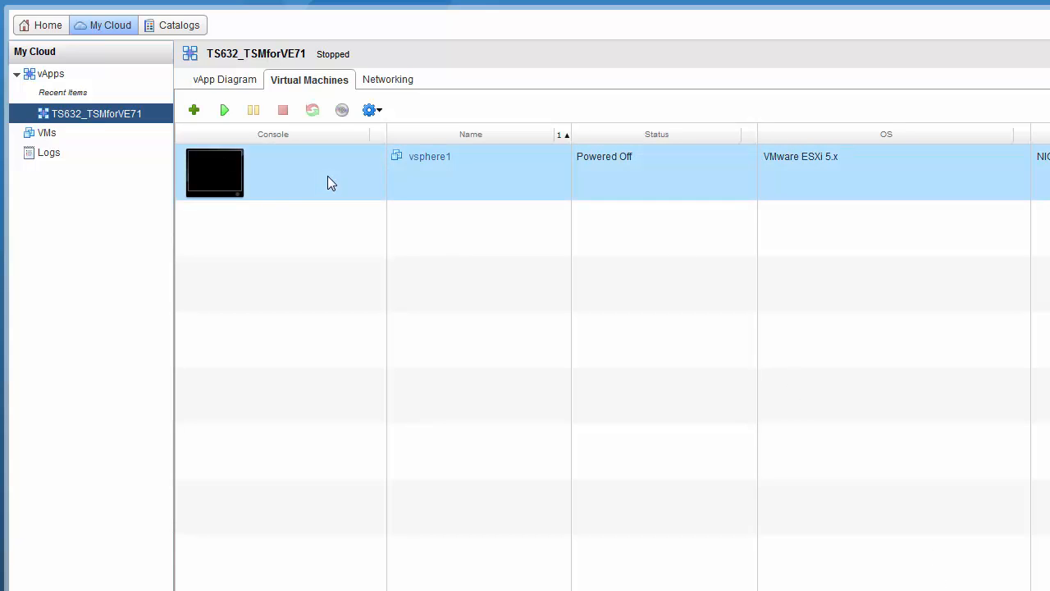
pyautogui.click(369, 110)
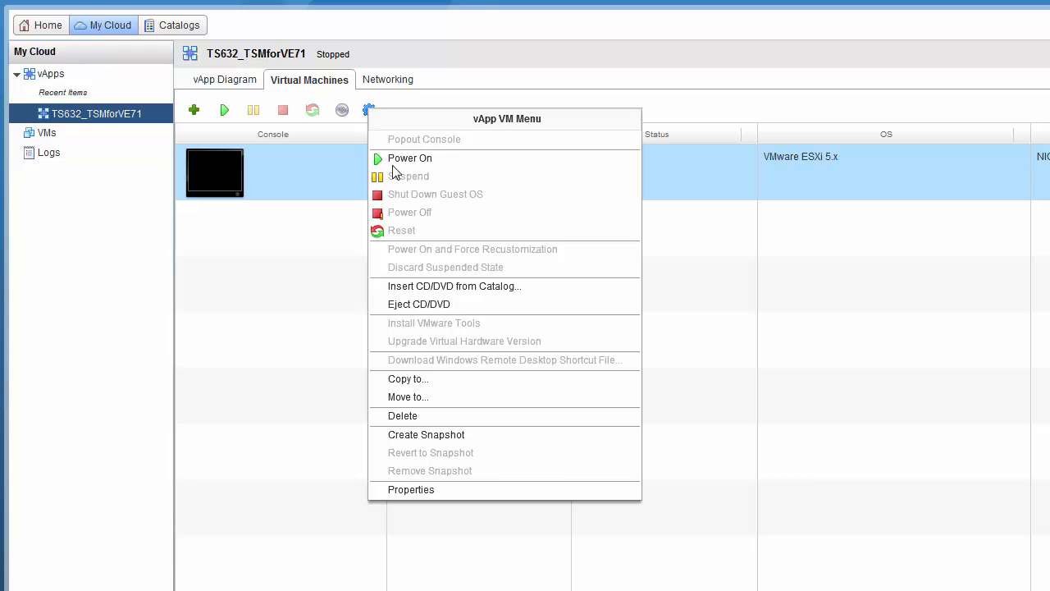
pyautogui.click(404, 288)
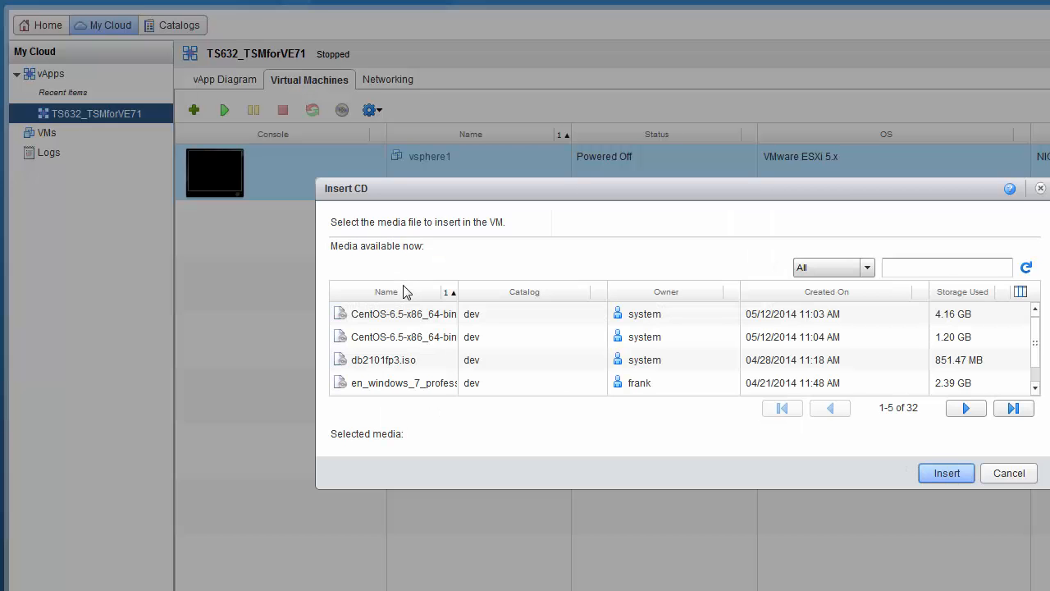
pyautogui.click(1014, 408)
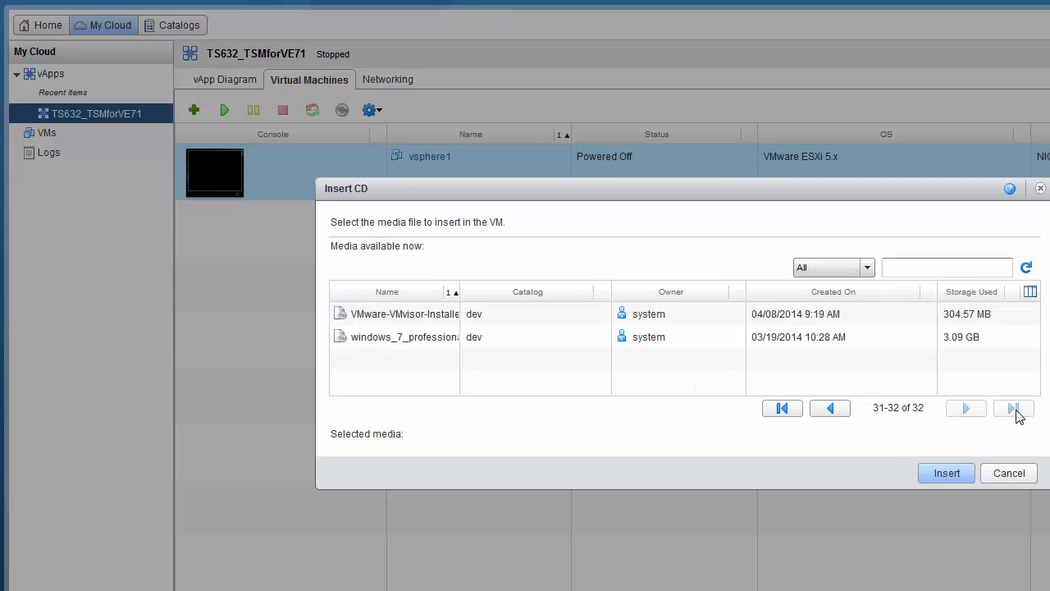
pyautogui.click(476, 294)
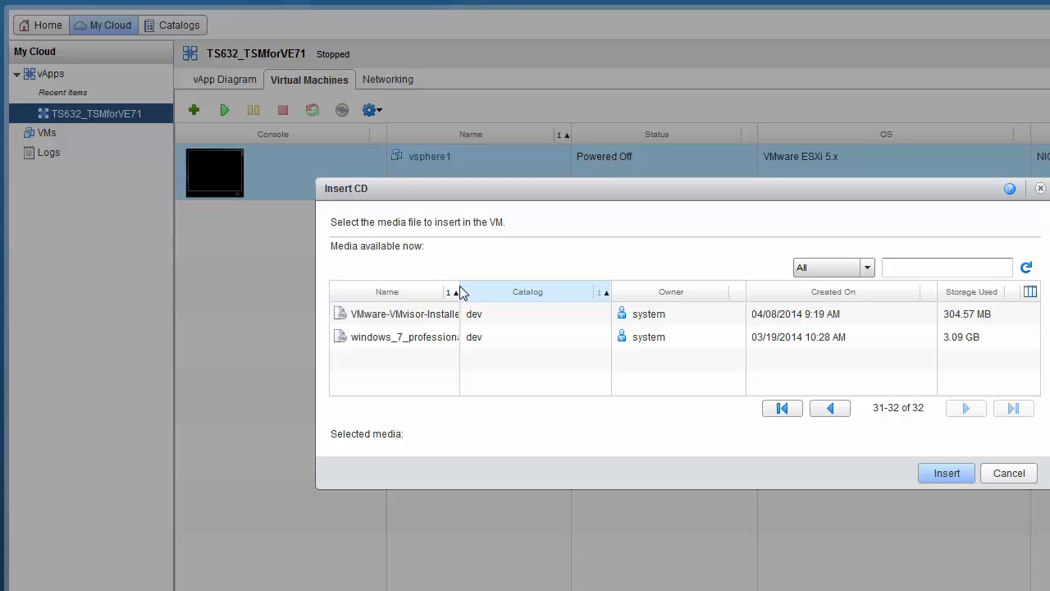
pyautogui.moveTo(460, 289); pyautogui.dragTo(564, 289)
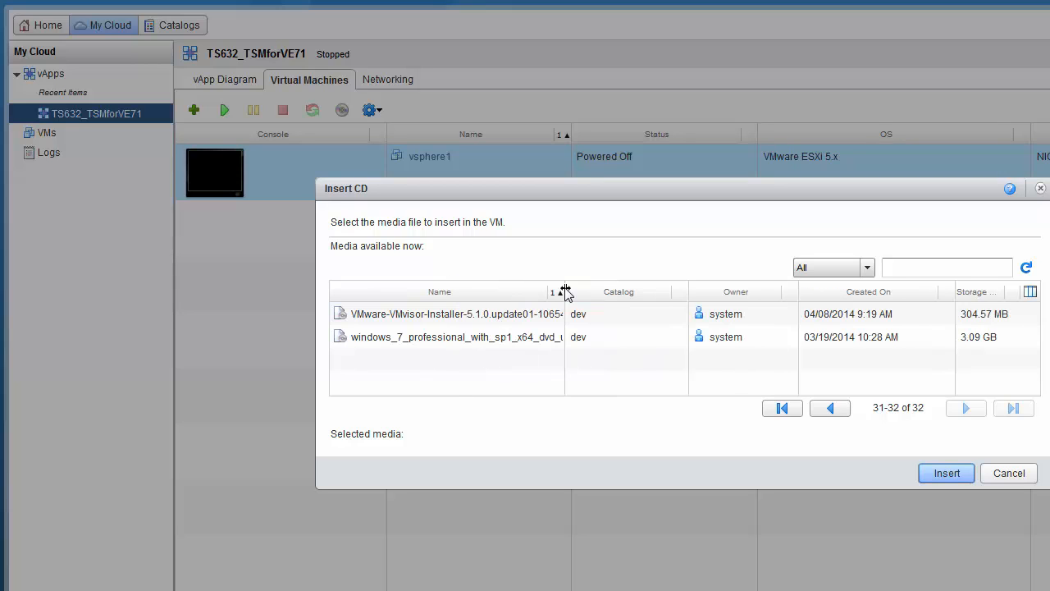
pyautogui.click(426, 317)
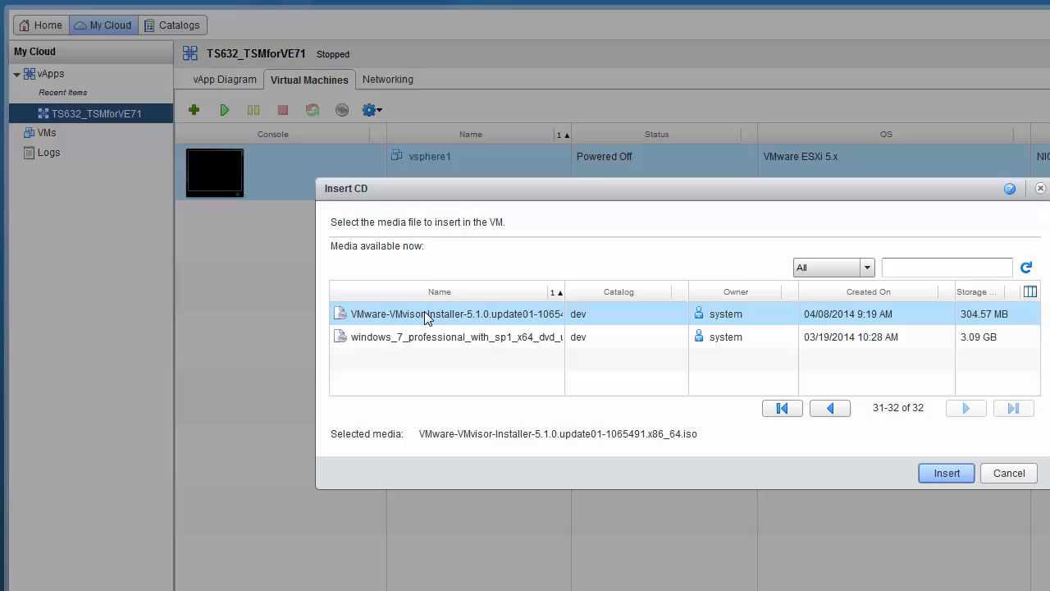
pyautogui.click(942, 476)
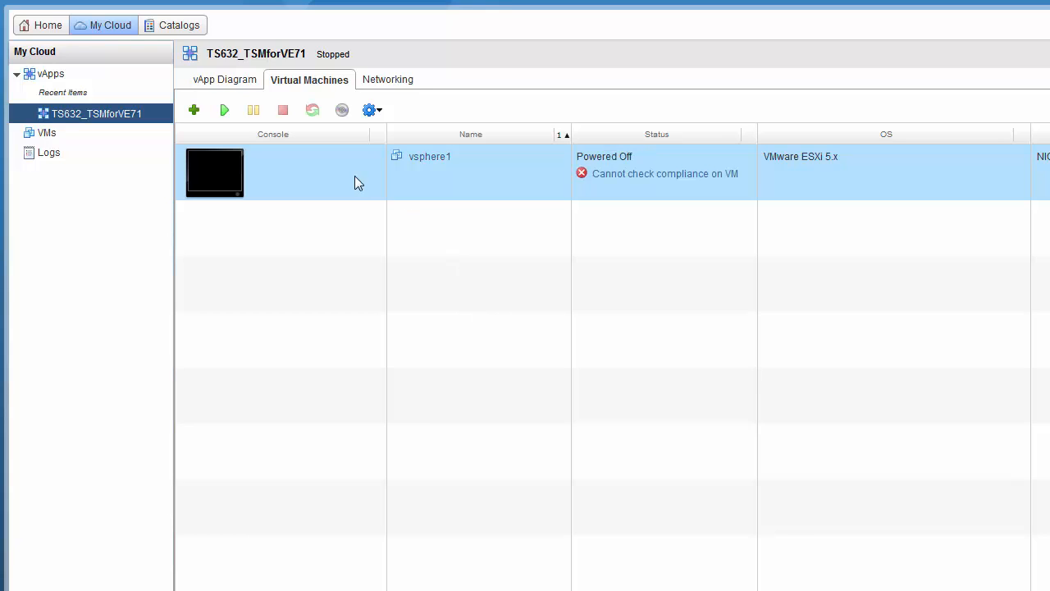
# Step: Power on the vsphere1 VM and open its console in a separate window
pyautogui.click(224, 112)
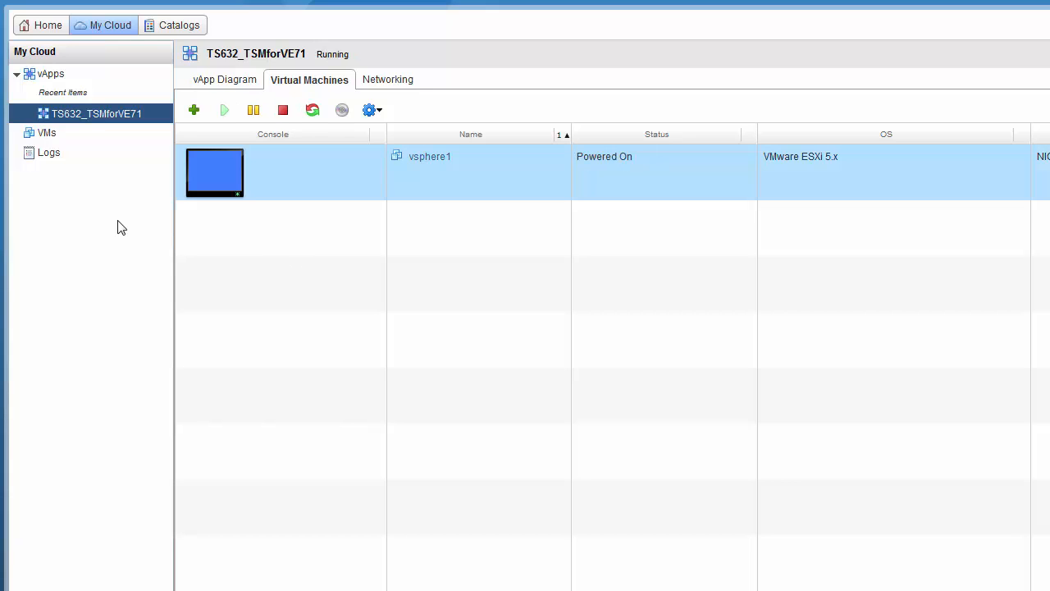
pyautogui.click(217, 190)
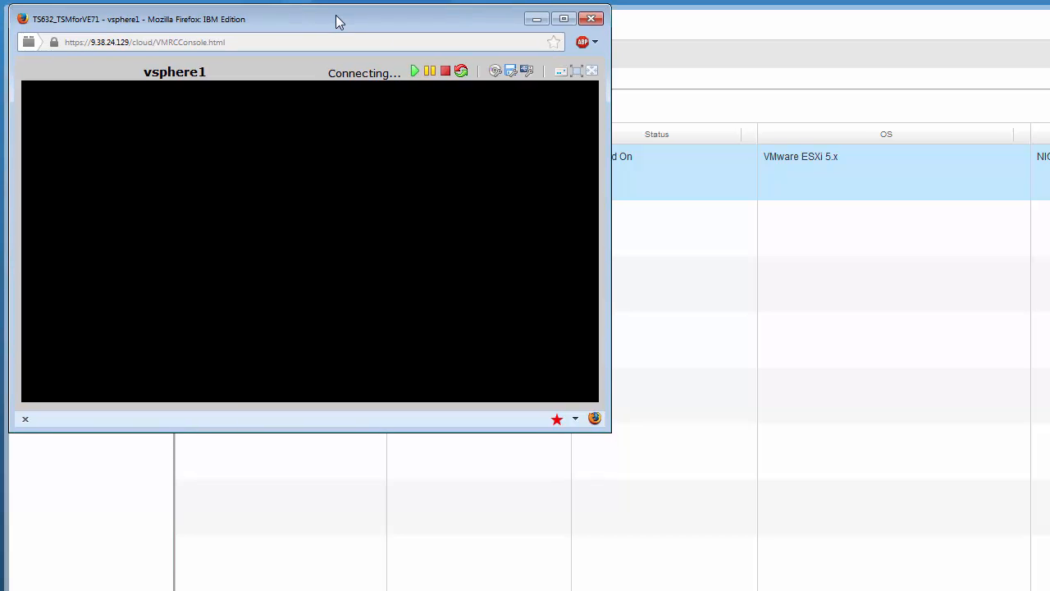
# Step: Enlarge the console, pass the Welcome screen, accept the EULA and select the 40 GB disk
pyautogui.moveTo(607, 430); pyautogui.dragTo(1039, 578)
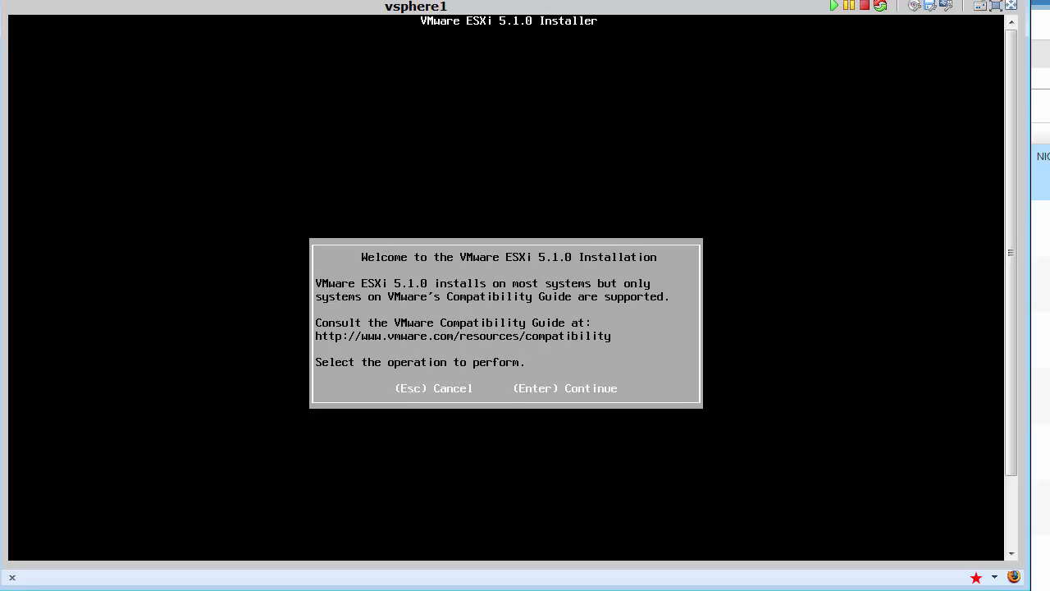
pyautogui.press('Return')
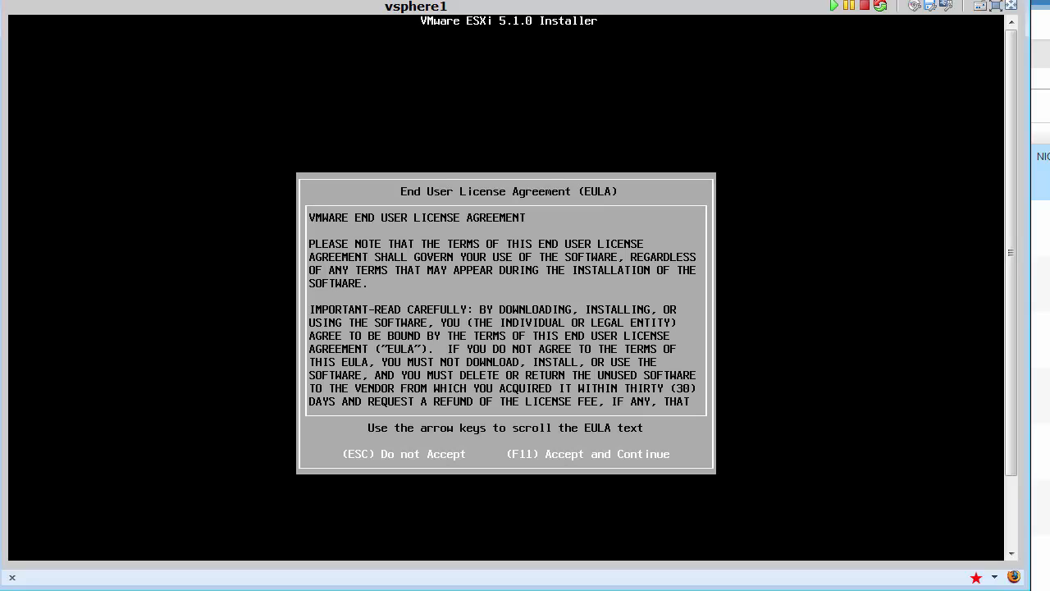
pyautogui.press('F11')
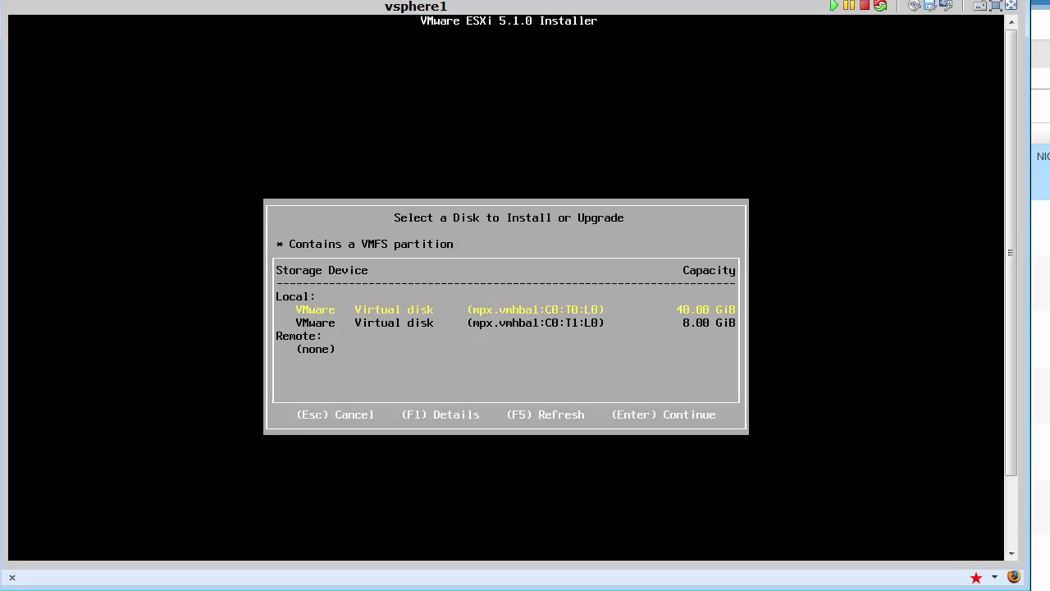
pyautogui.press('Return')
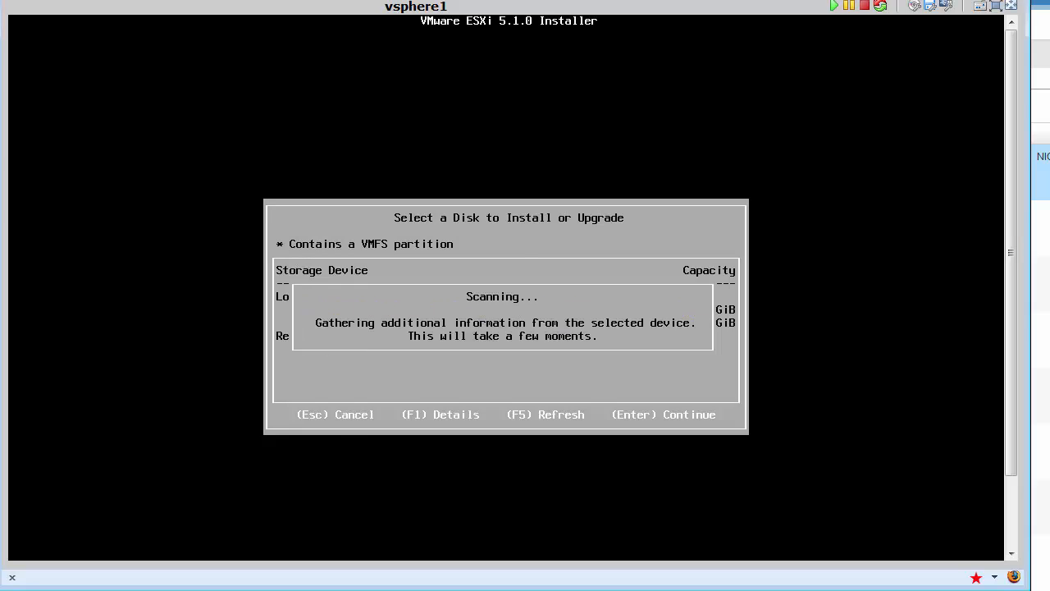
# Step: Confirm the US Default keyboard layout and enter the root password in both fields
pyautogui.press('Return')
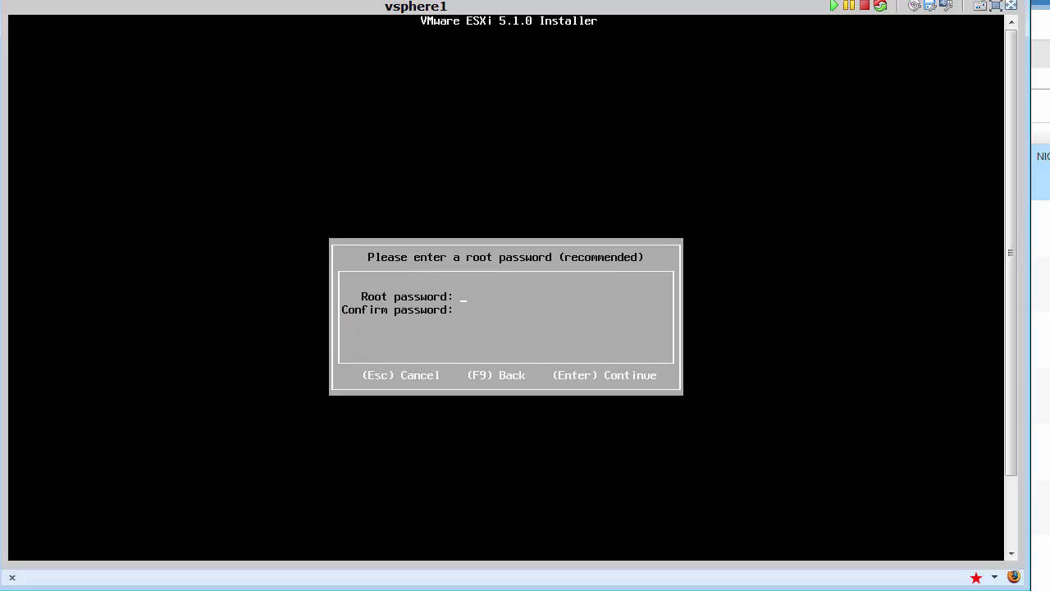
pyautogui.write('*')
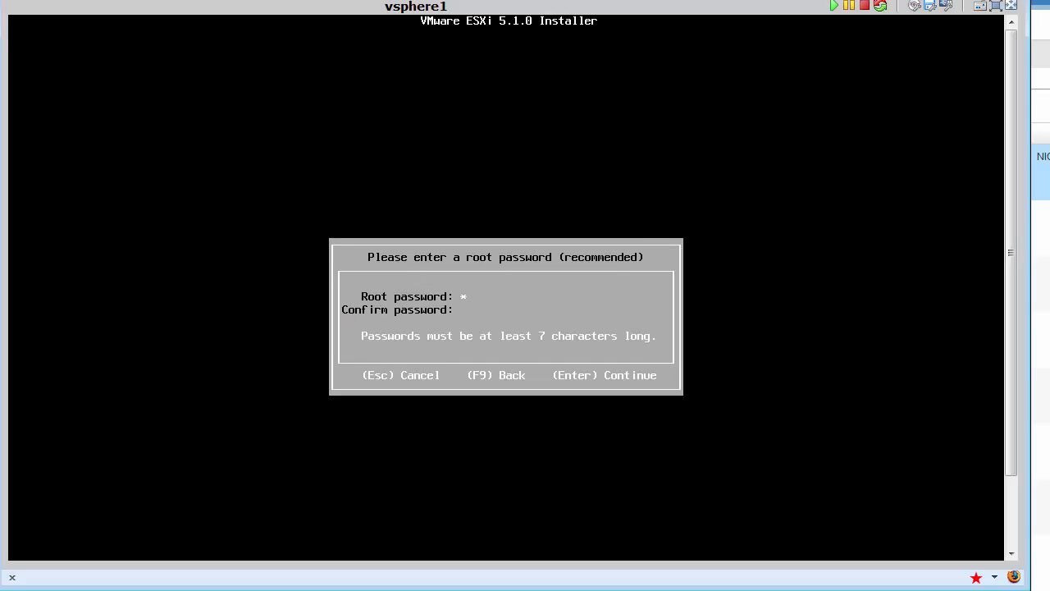
pyautogui.write('*******')
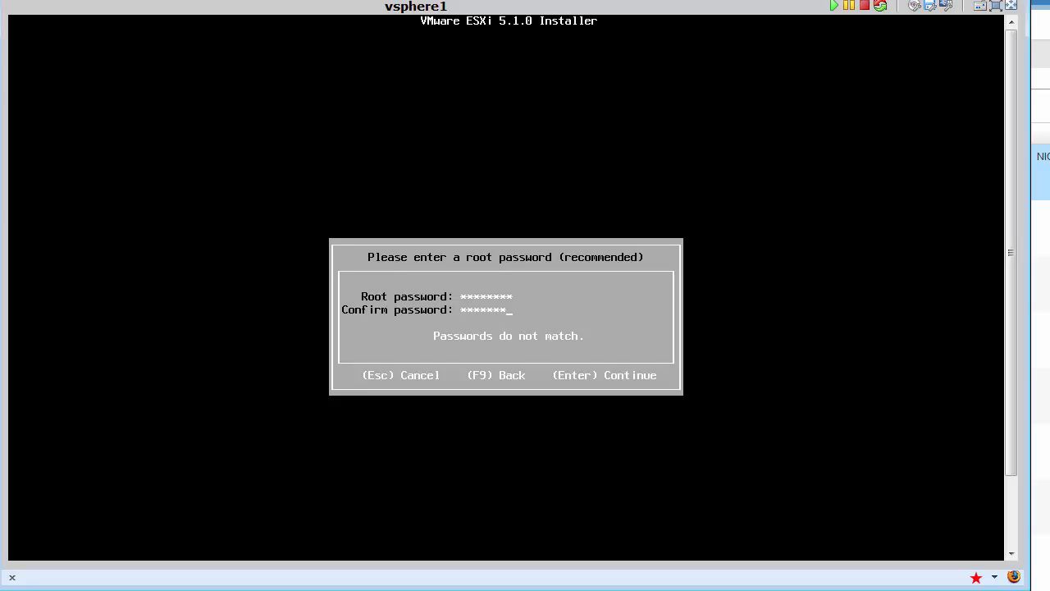
pyautogui.write('*')
pyautogui.press('Return')
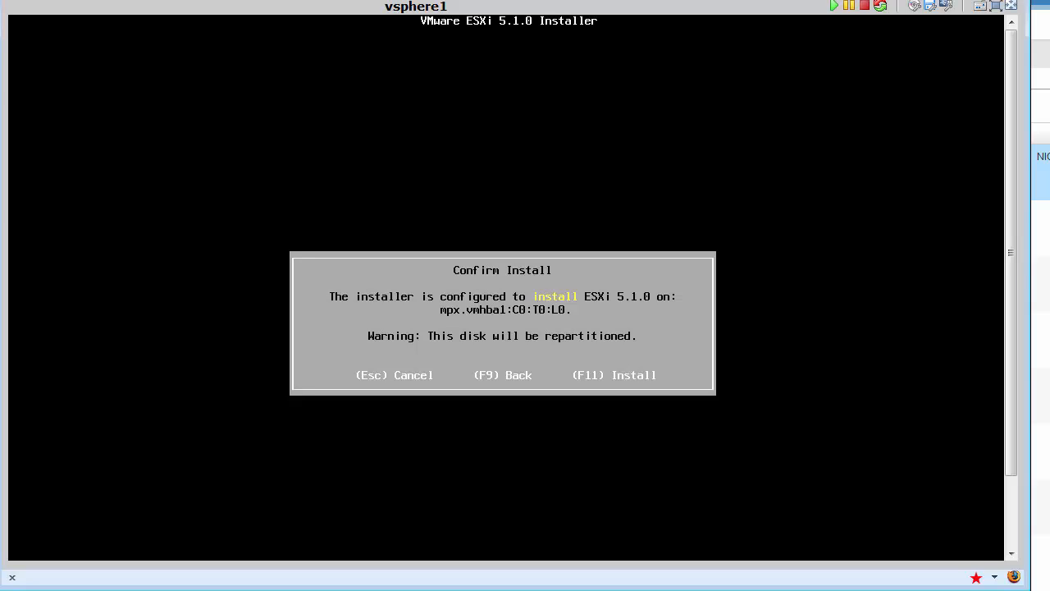
# Step: Install ESXi 5.1.0 onto the 40 GB disk, then reboot once installation completes
pyautogui.press('F11')
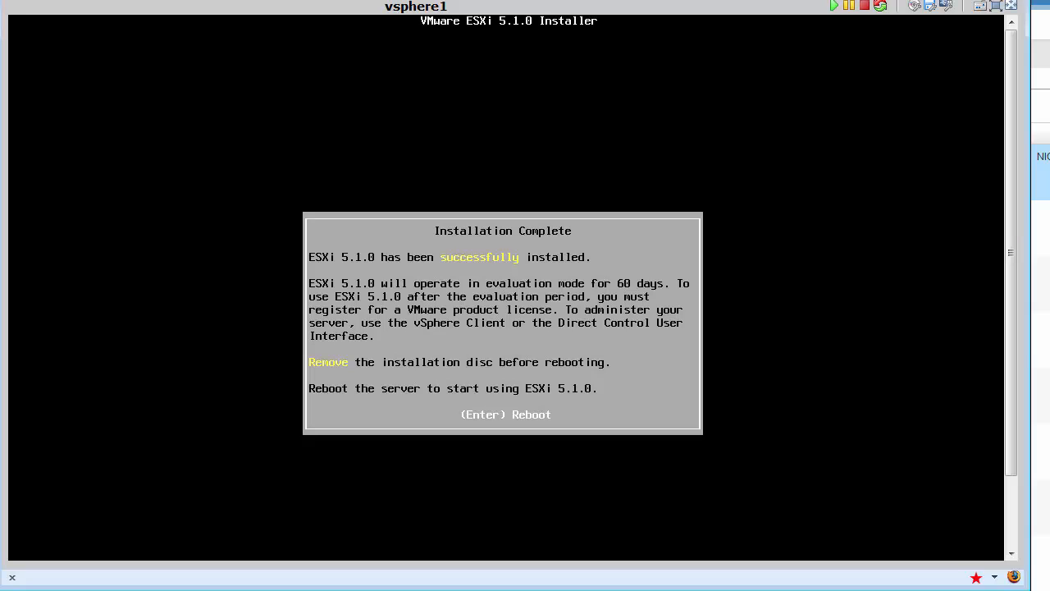
pyautogui.press('Return')
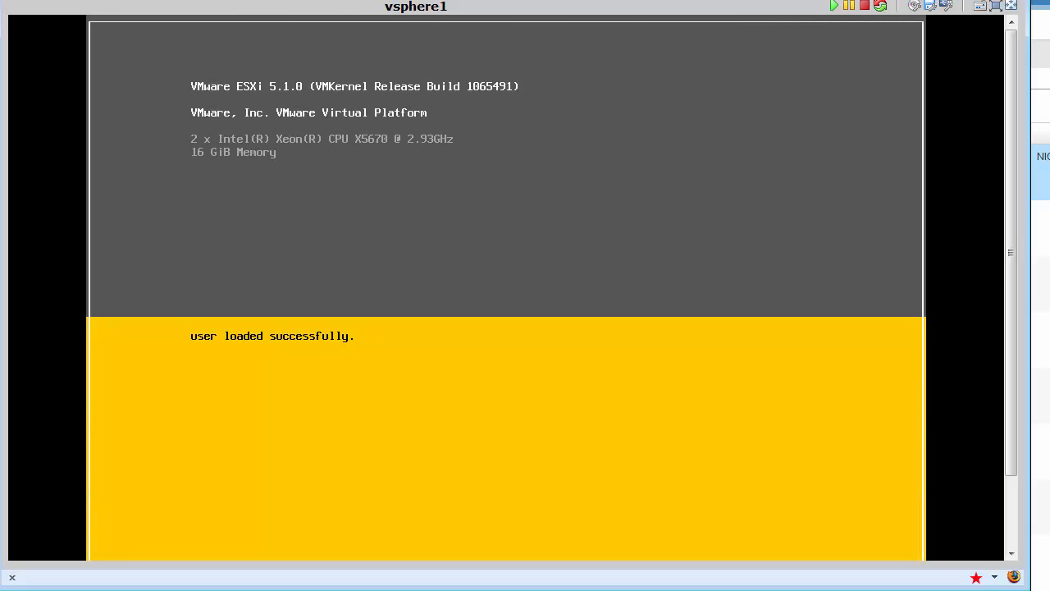
# Step: Focus the ESXi console and log in as root with the root password
pyautogui.moveTo(1008, 273); pyautogui.dragTo(1013, 398)
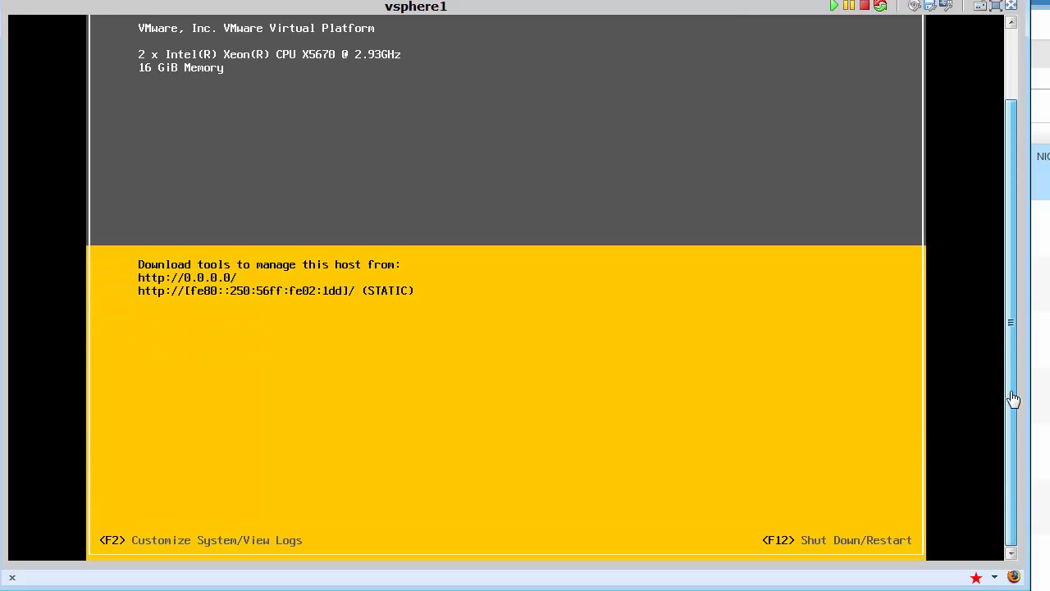
pyautogui.click(582, 290)
pyautogui.press('F2')
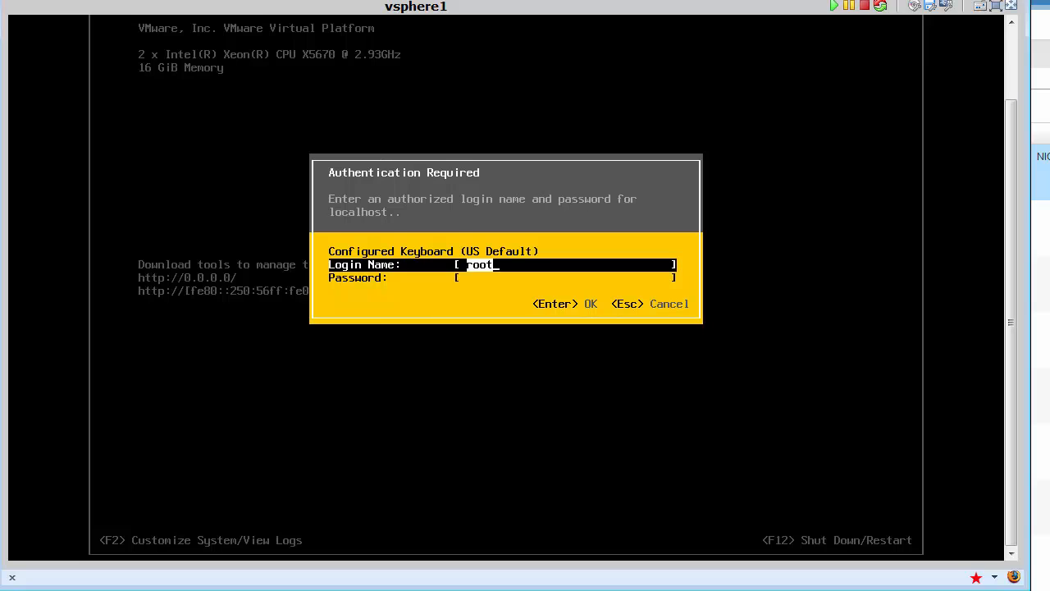
pyautogui.press('Tab')
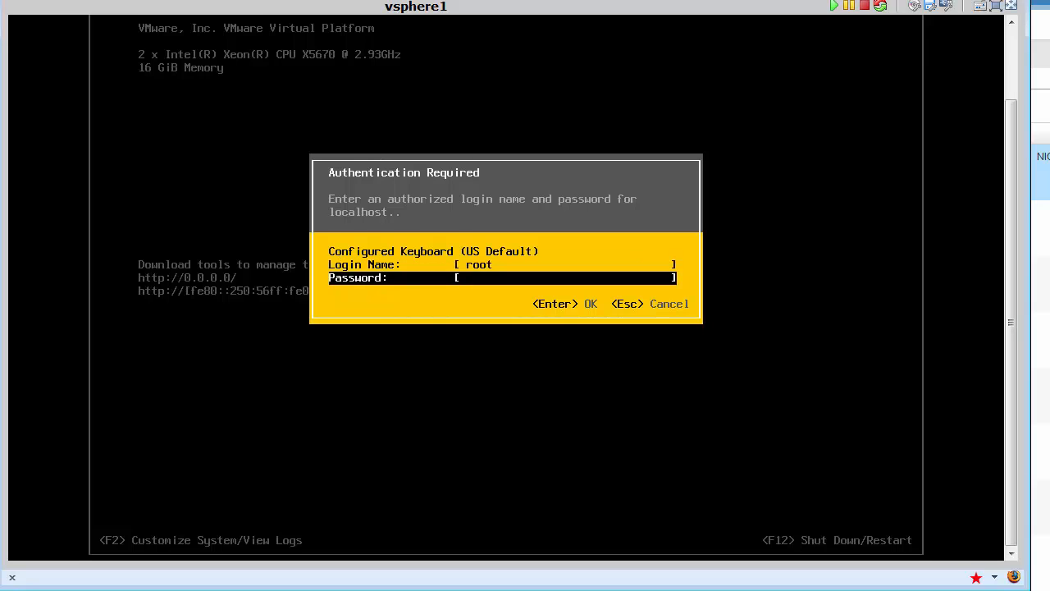
pyautogui.press('Return')
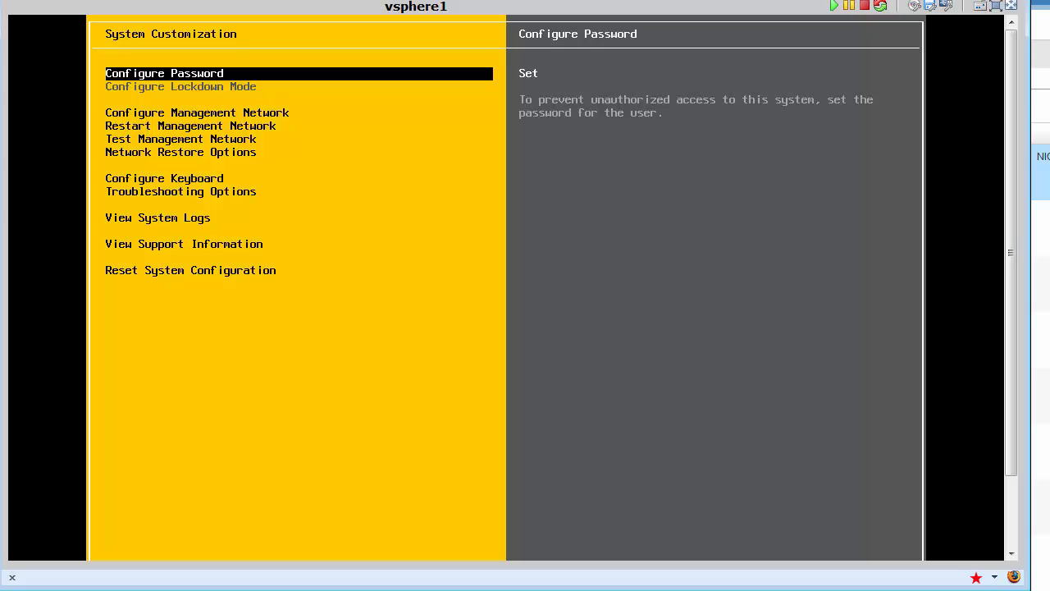
# Step: Open the management network's IPv4 configuration and switch it to a static IP address
pyautogui.press('Down')
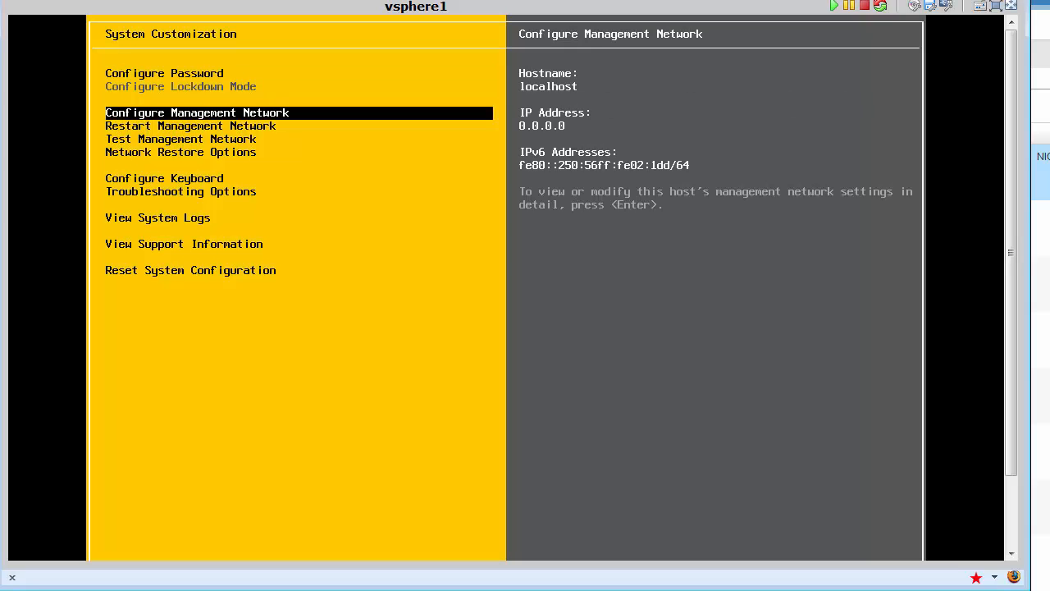
pyautogui.press('Return')
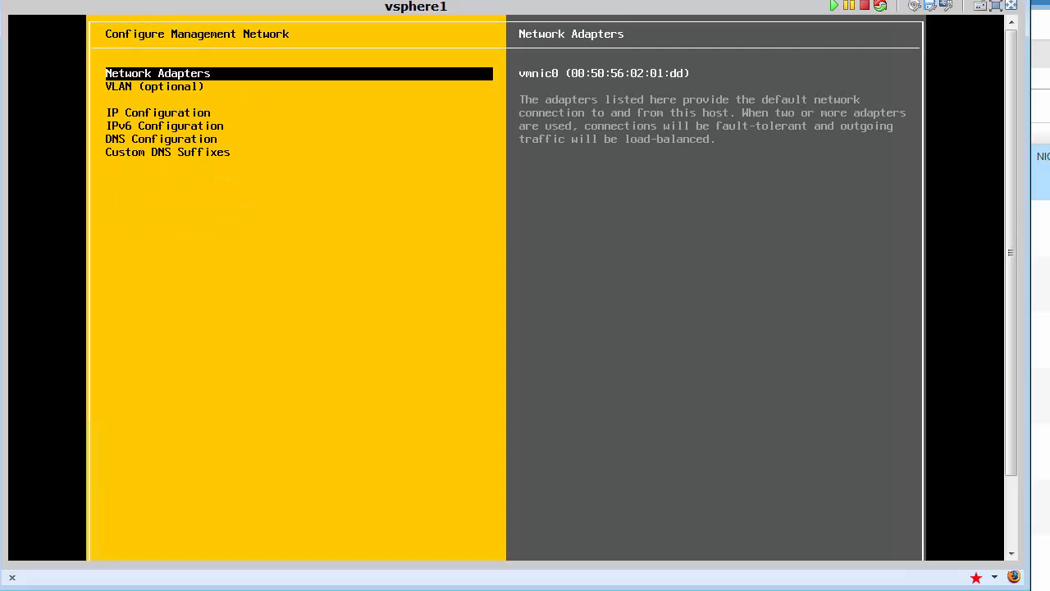
pyautogui.press('Down')
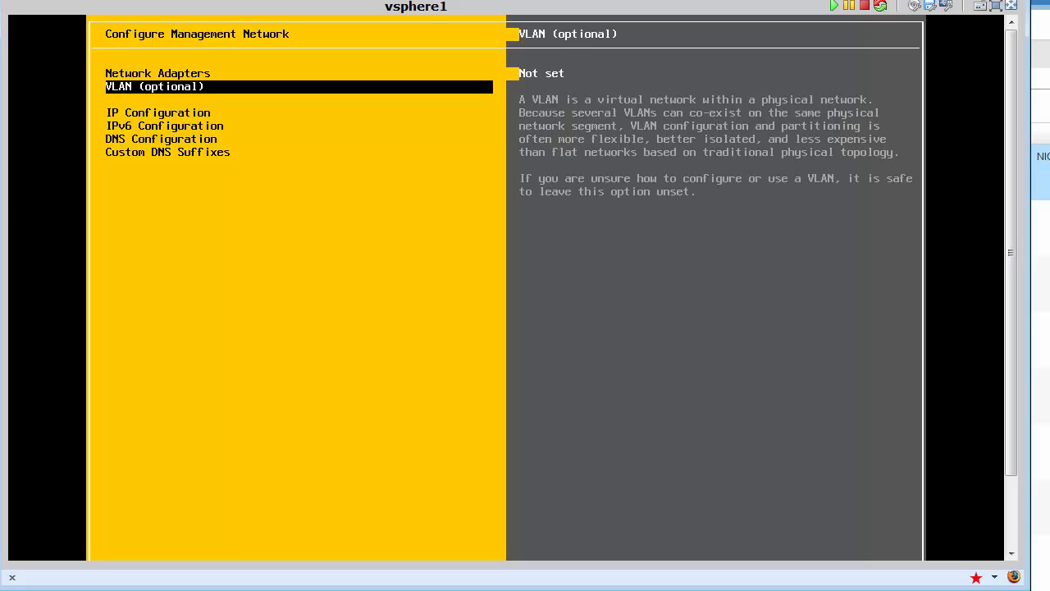
pyautogui.press('Down')
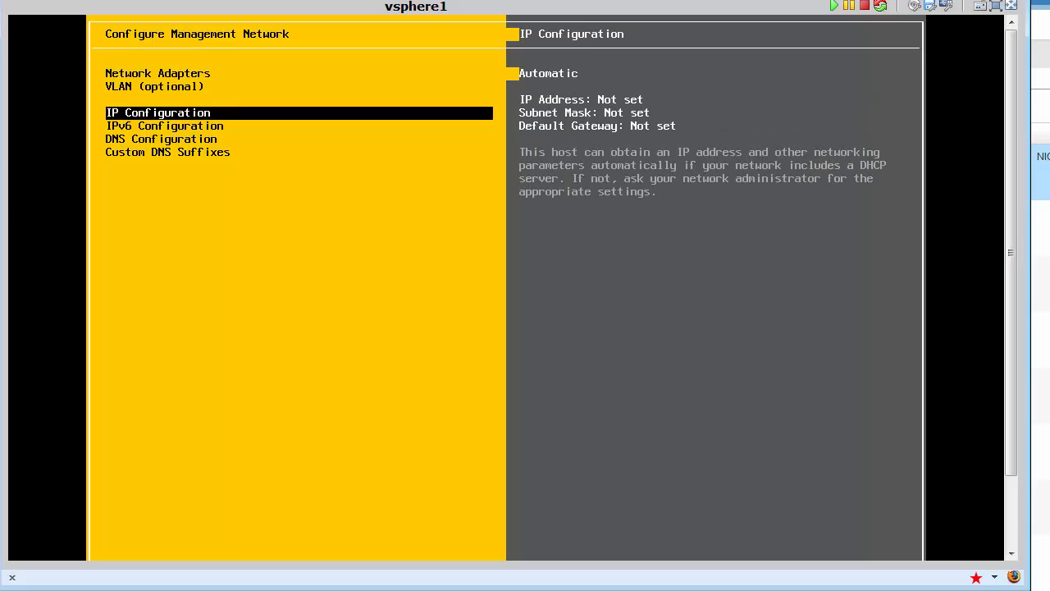
pyautogui.press('Return')
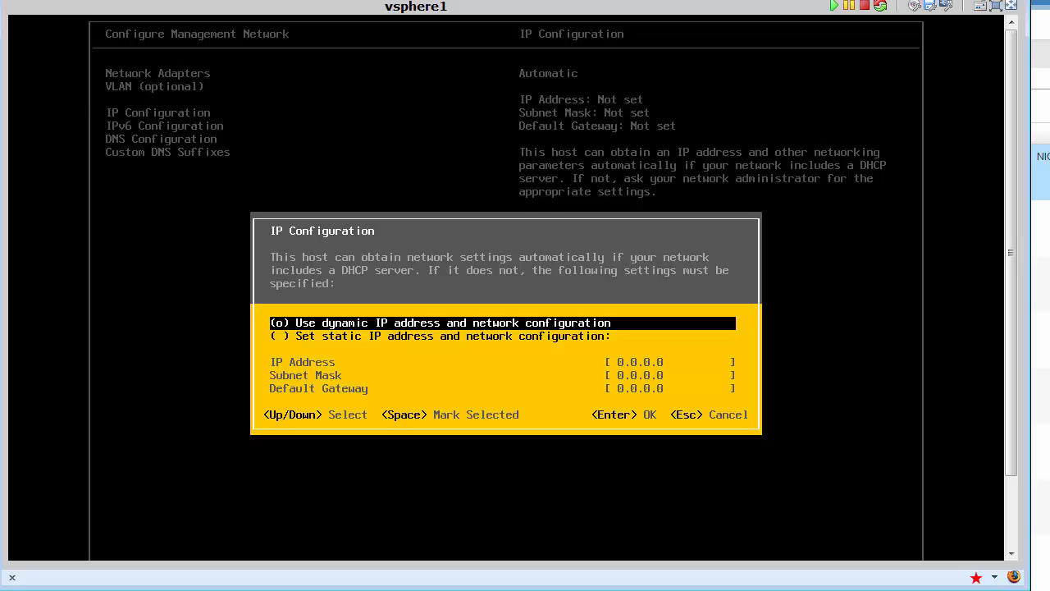
pyautogui.press('Down')
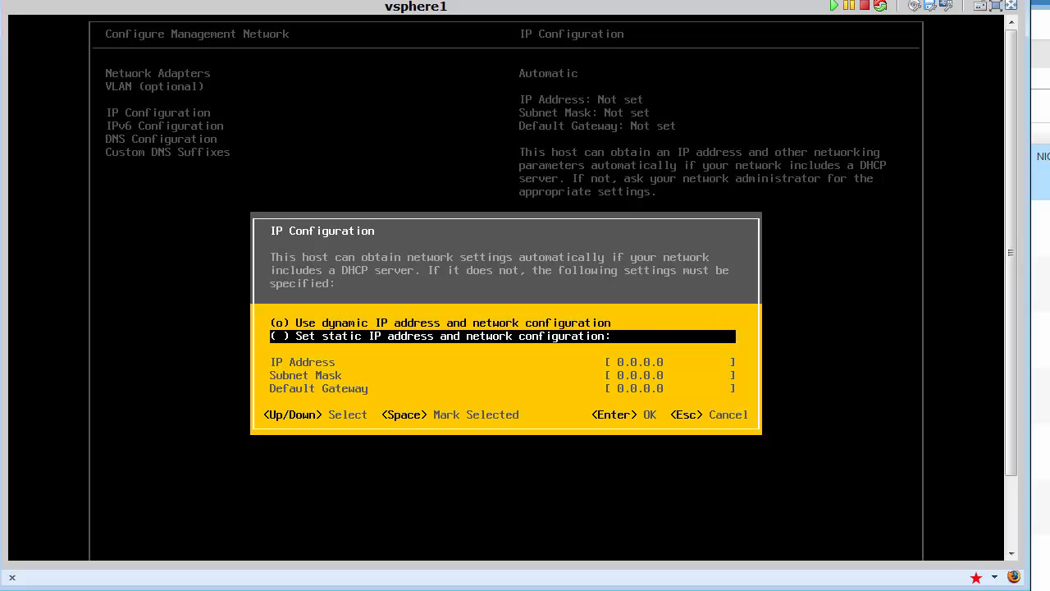
pyautogui.press('space')
# Step: Enter the IP address, subnet mask 255.255.255.0 and gateway 192.168.63.1
pyautogui.press('Down')
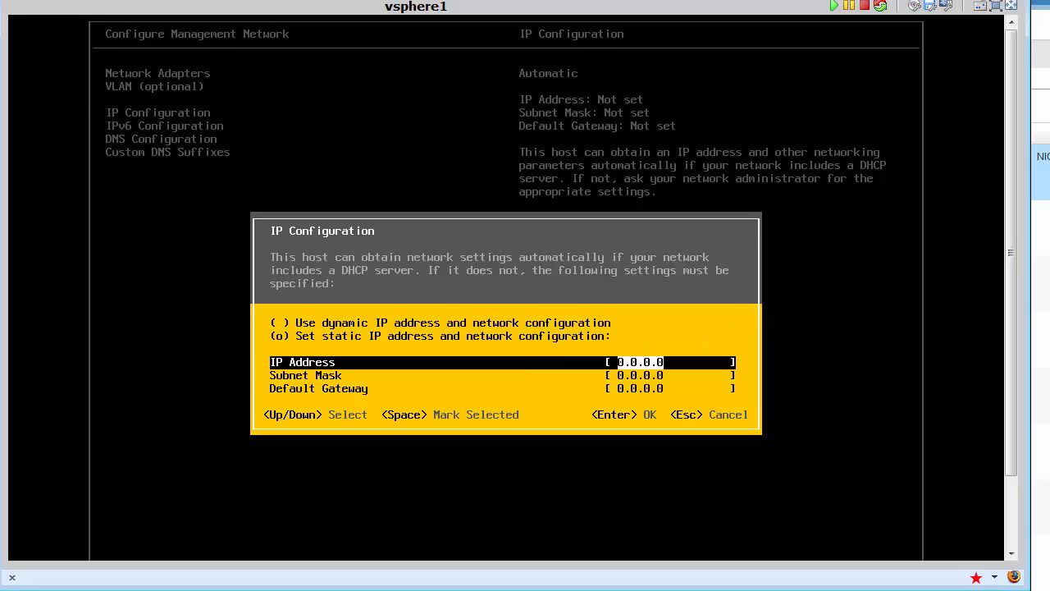
pyautogui.write('132.168.63.')
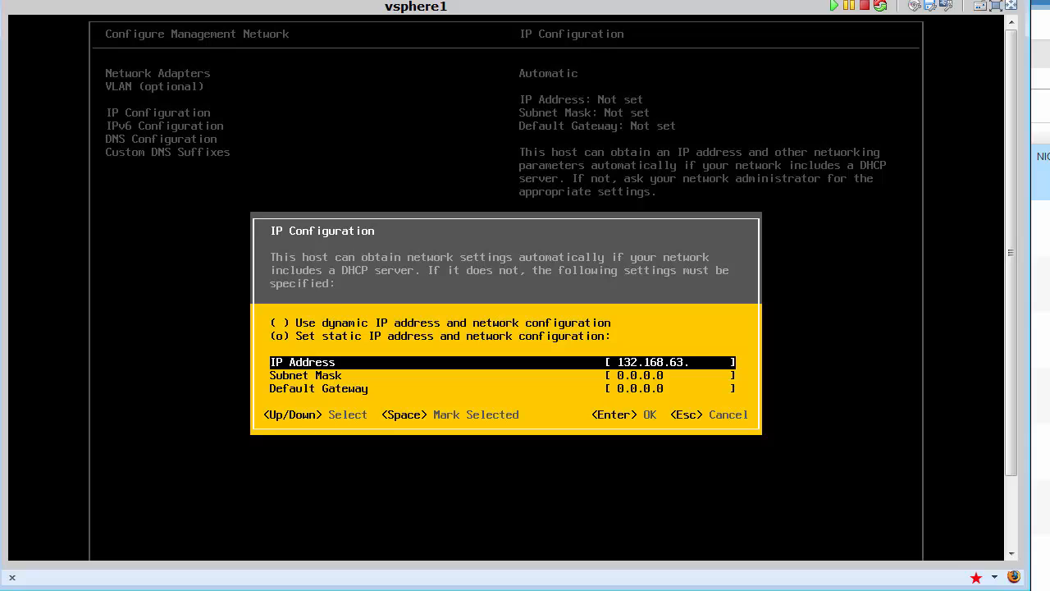
pyautogui.write('37')
pyautogui.press('Down')
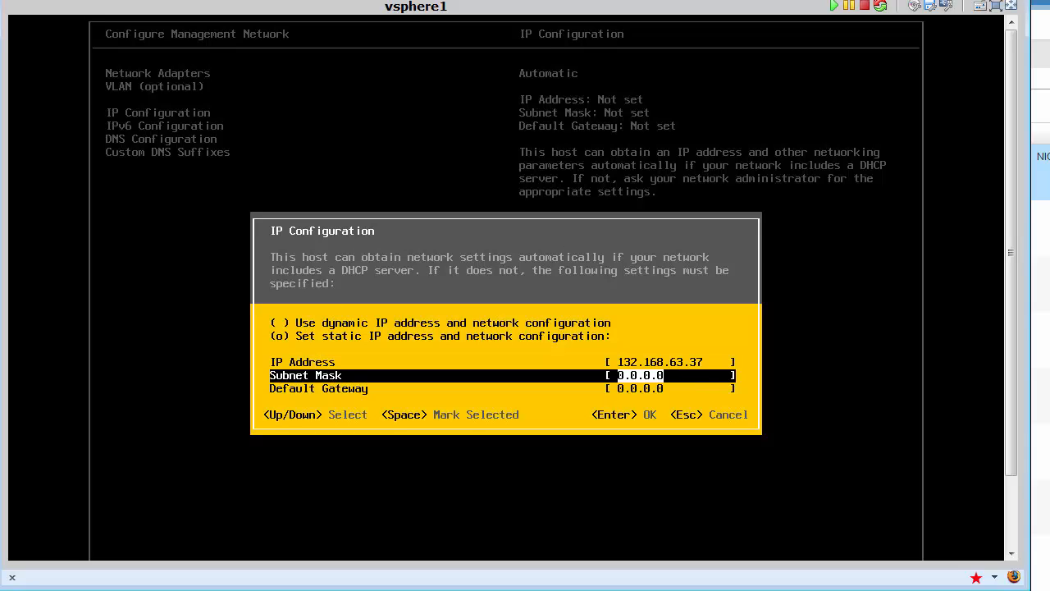
pyautogui.write('255.255.255.0')
pyautogui.press('Down')
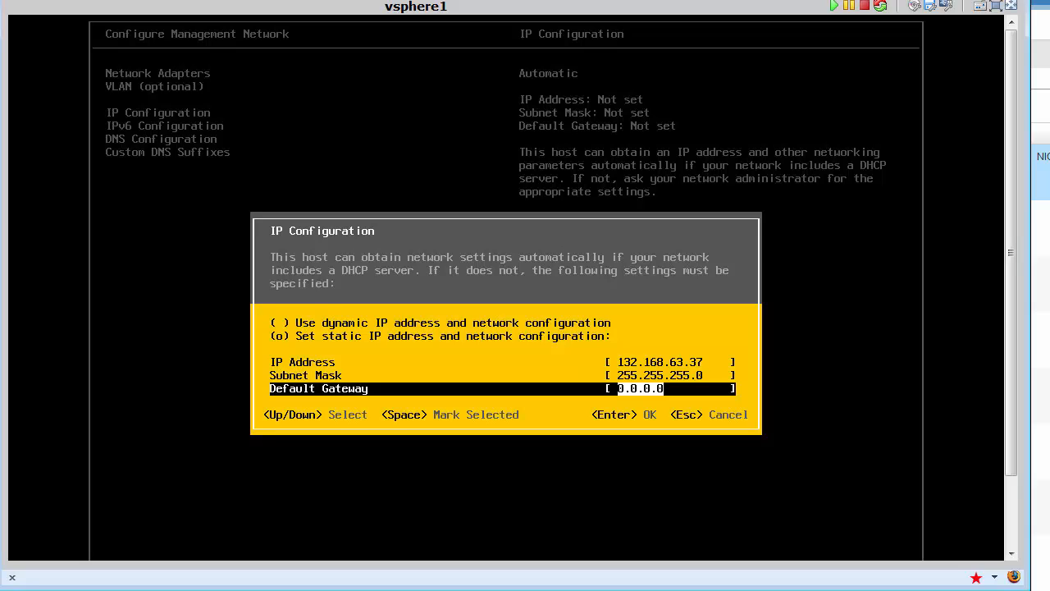
pyautogui.write('192.168.63.37')
pyautogui.press('BackSpace')
pyautogui.press('BackSpace')
pyautogui.write('1')
# Step: Correct the IP address to 192.168.63.37 and save the static IP settings
pyautogui.press('Up')
pyautogui.press('Up')
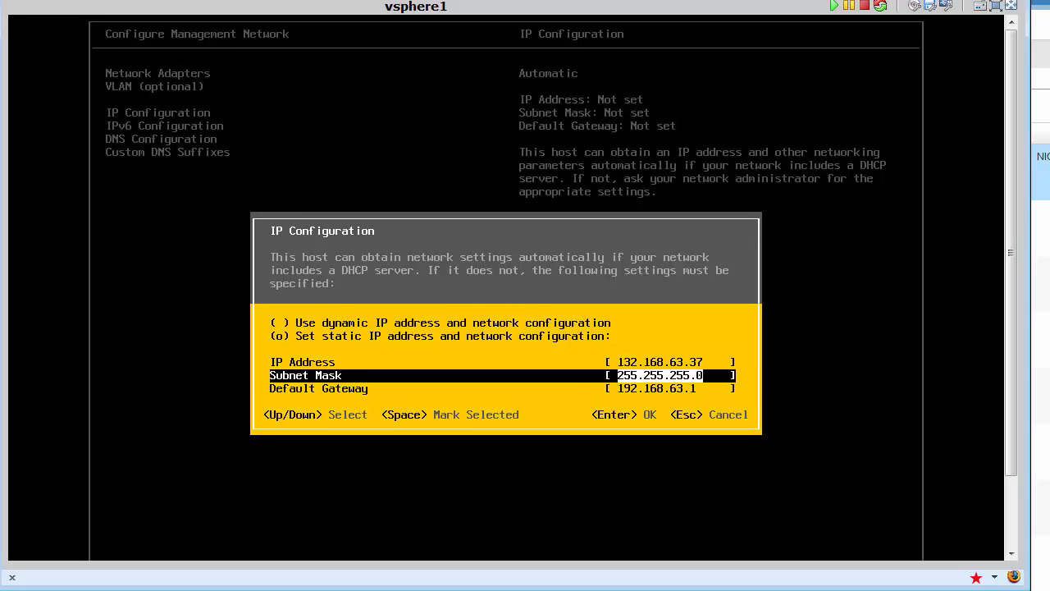
pyautogui.press('Up')
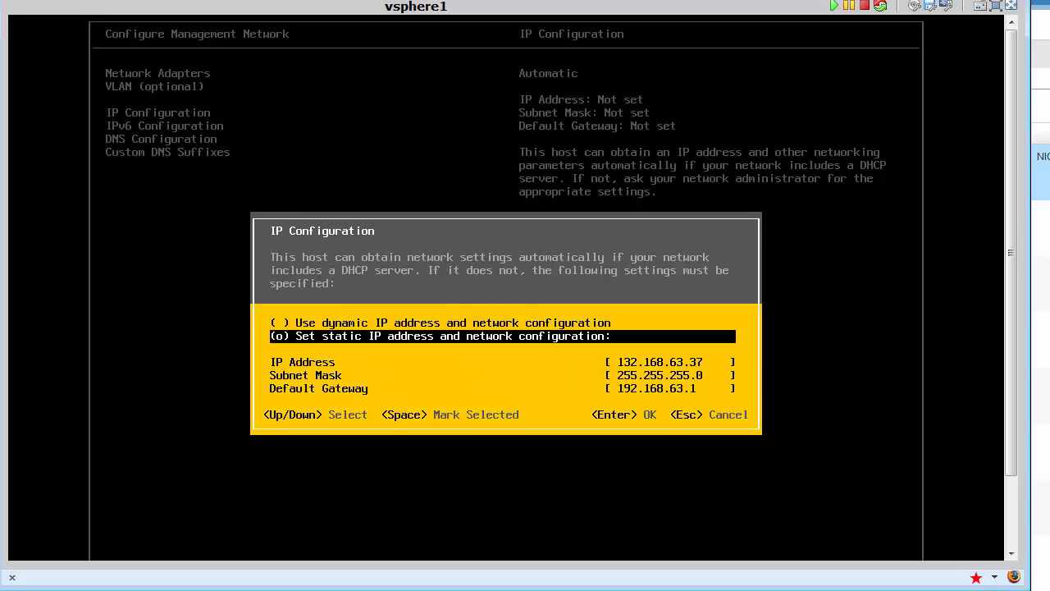
pyautogui.press('Down')
pyautogui.press('Left')
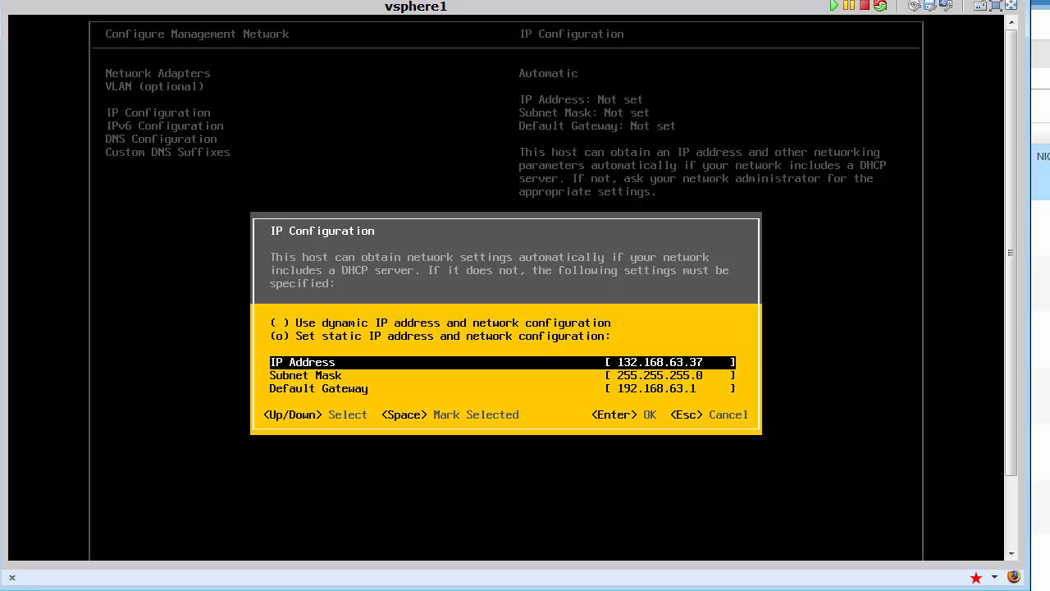
pyautogui.press('Down')
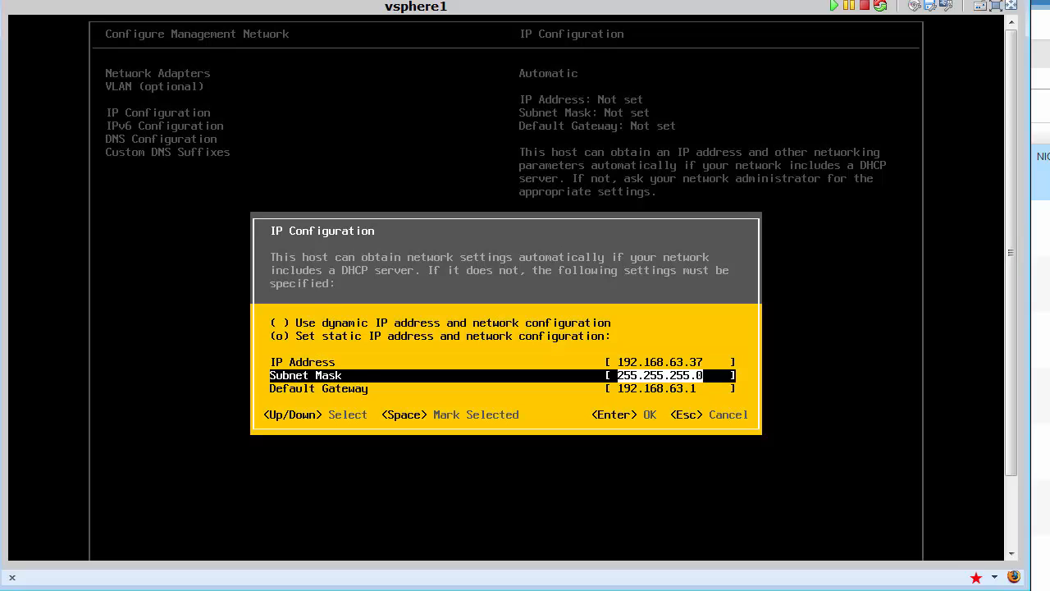
pyautogui.press('Down')
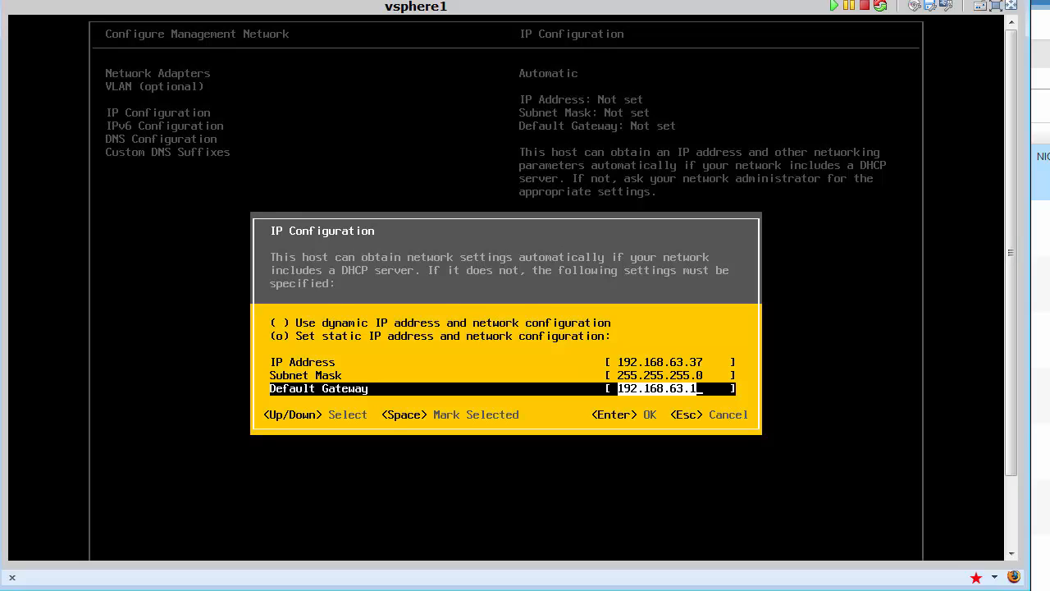
pyautogui.press('Return')
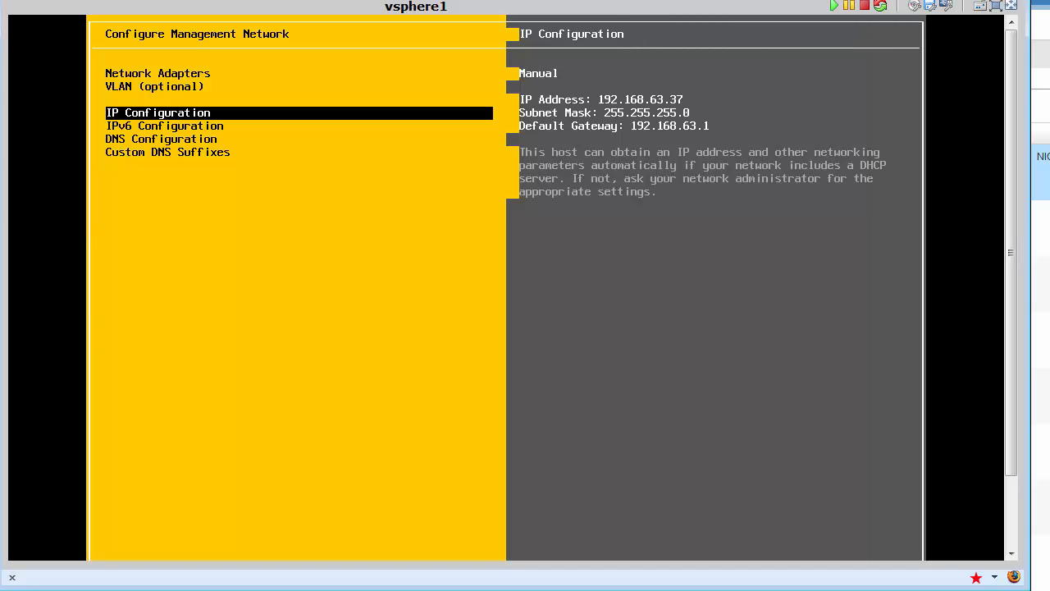
# Step: Turn off IPv6 for the management network, then exit and confirm applying the changes
pyautogui.press('Down')
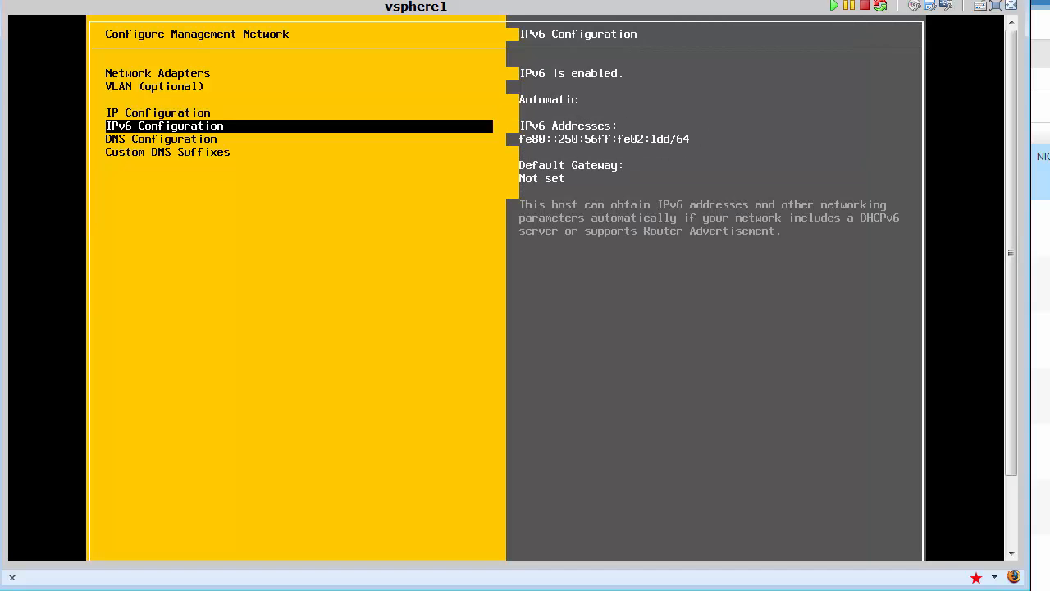
pyautogui.press('Return')
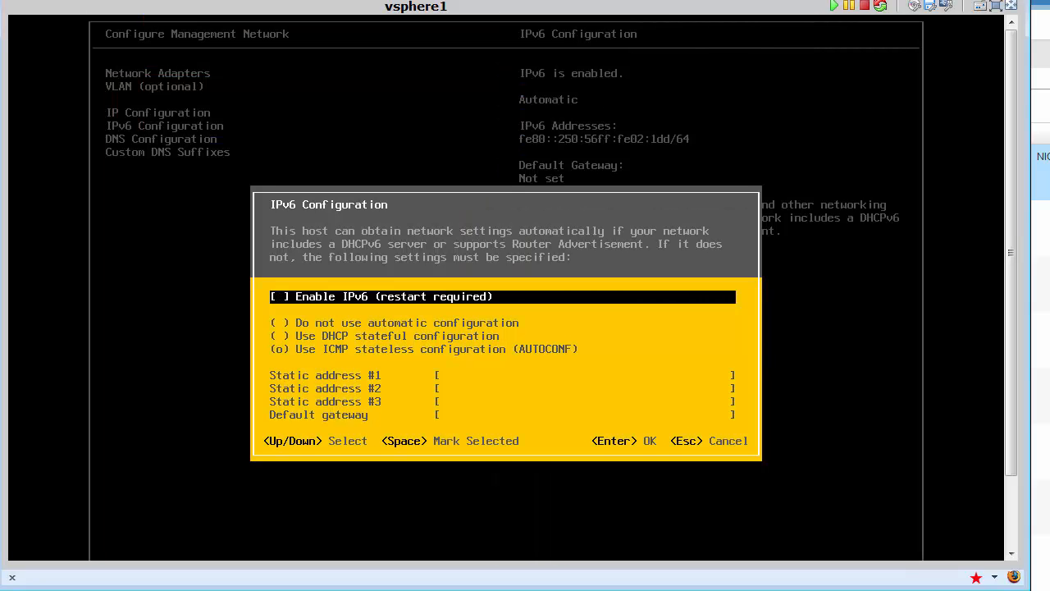
pyautogui.press('Return')
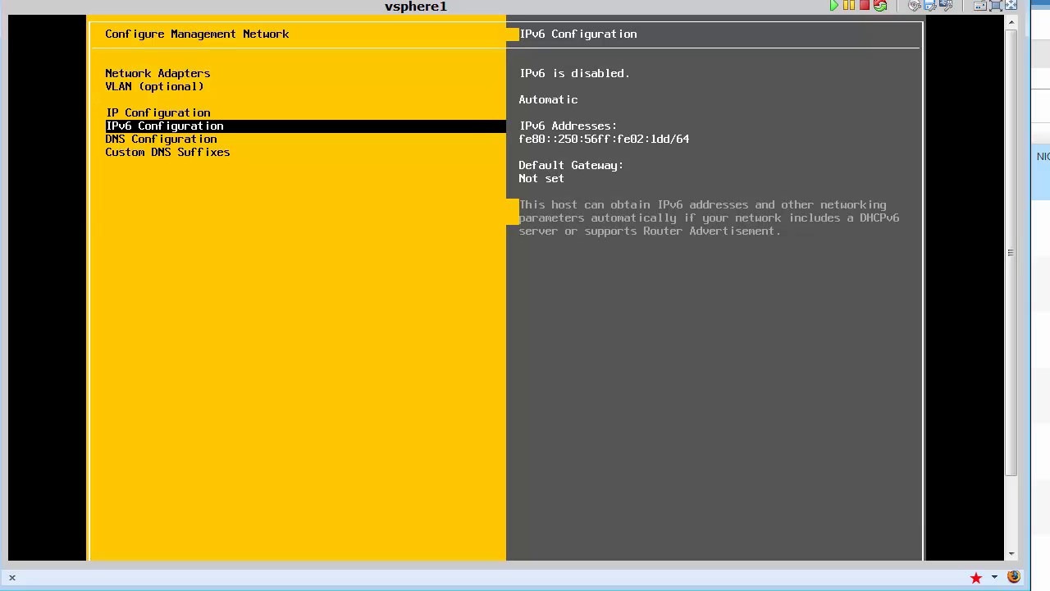
pyautogui.press('Down')
pyautogui.press('Down')
pyautogui.press('Escape')
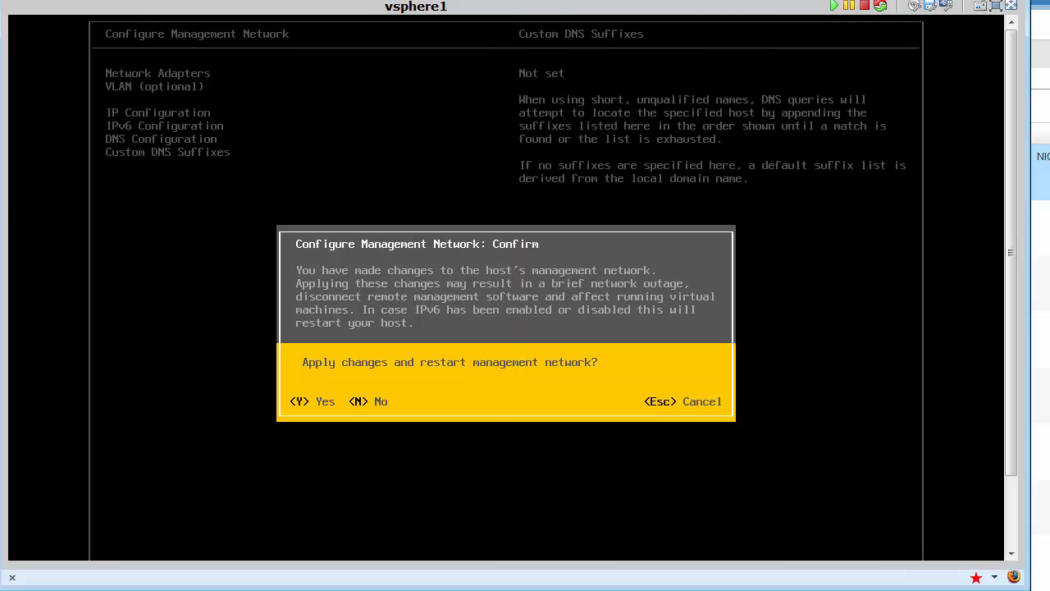
pyautogui.press('y')
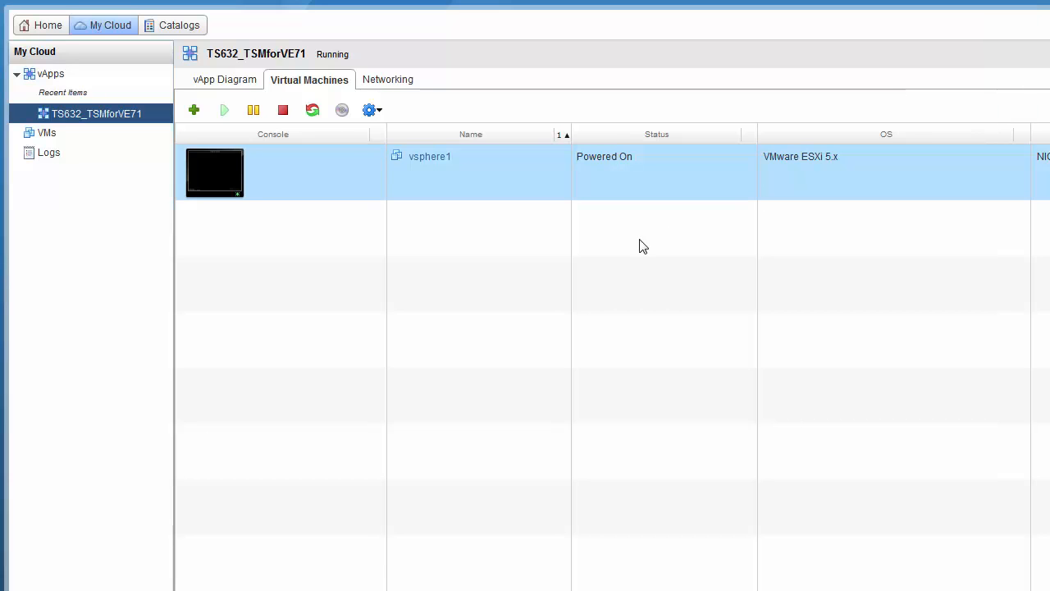
# Step: Deselect vsphere1 by clicking an empty area of the vApp's virtual machine list
pyautogui.click(532, 235)
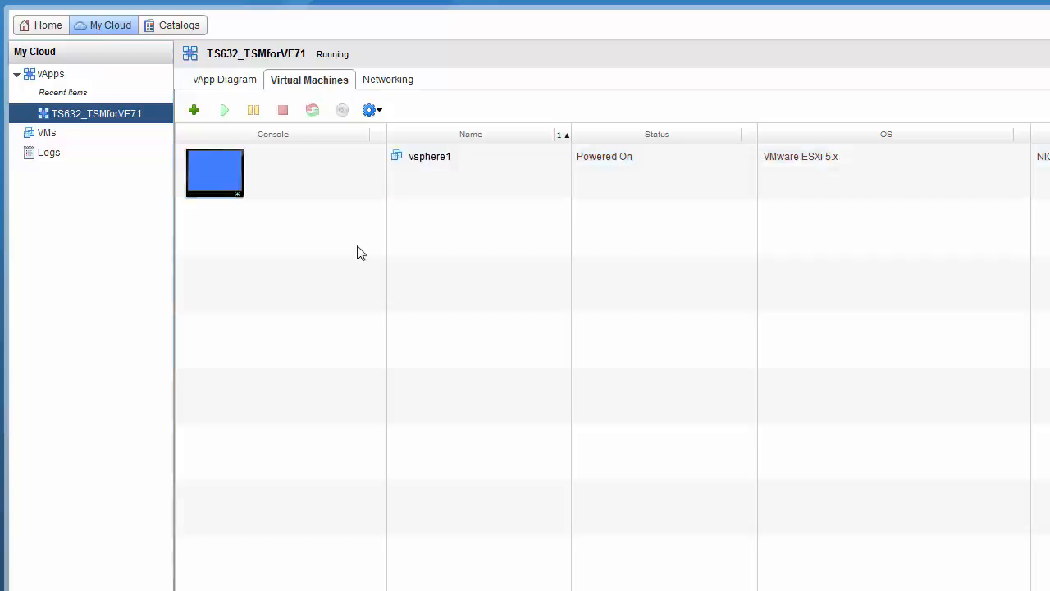